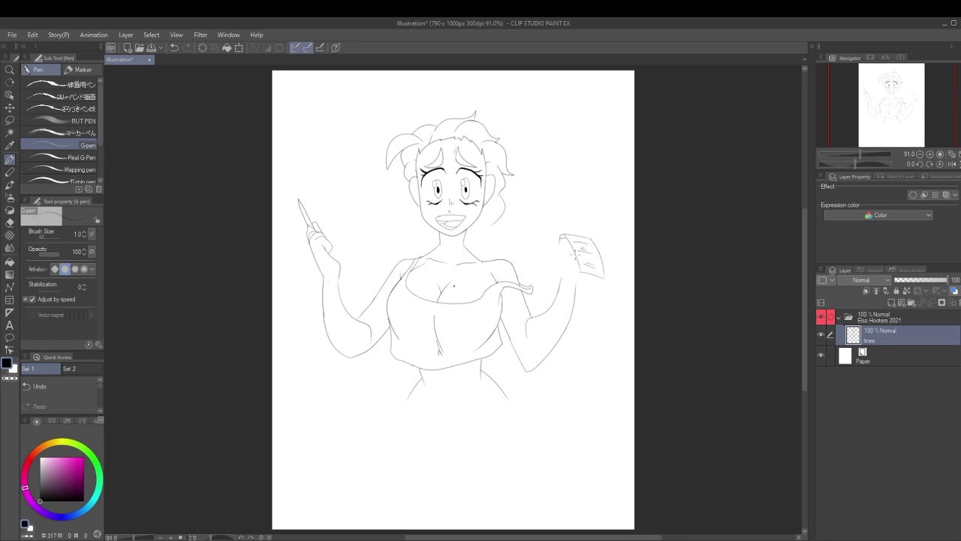
- Reposition the notepad line art beside the raised forearm with a transform and draw the hand holding it
{"action": "key", "text": "m"}
{"action": "left_click_drag", "start_coordinate": [560, 229], "coordinate": [562, 251]}
{"action": "key", "text": "ctrl+t"}
{"action": "key", "text": "Return"}
{"action": "key", "text": "p"}
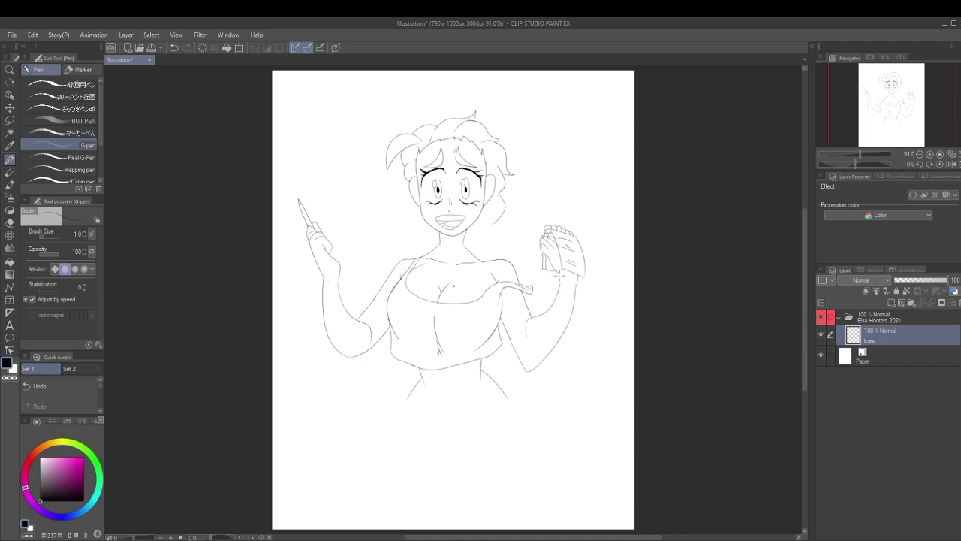
- Draw the lower belly curve, the waistband of the bottoms and the outer hip and thigh outlines
{"action": "scroll", "coordinate": [586, 273], "scroll_direction": "down", "scroll_amount": 3}
{"action": "mouse_move", "coordinate": [447, 313]}
{"action": "left_mouse_down"}
{"action": "mouse_move", "coordinate": [481, 328]}
{"action": "mouse_move", "coordinate": [548, 311]}
{"action": "left_mouse_up"}
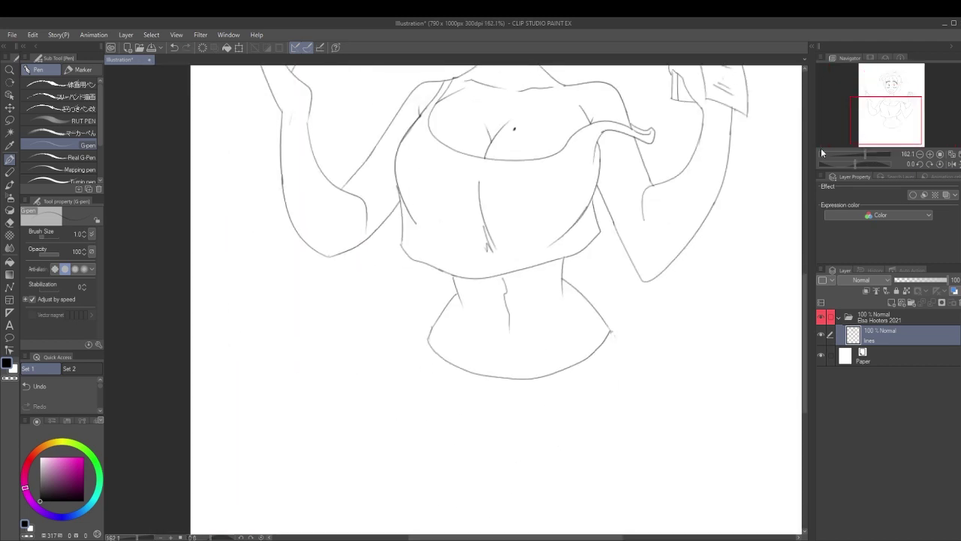
{"action": "scroll", "coordinate": [496, 300], "scroll_direction": "down", "scroll_amount": 2}
{"action": "scroll", "coordinate": [561, 328], "scroll_direction": "down", "scroll_amount": 4}
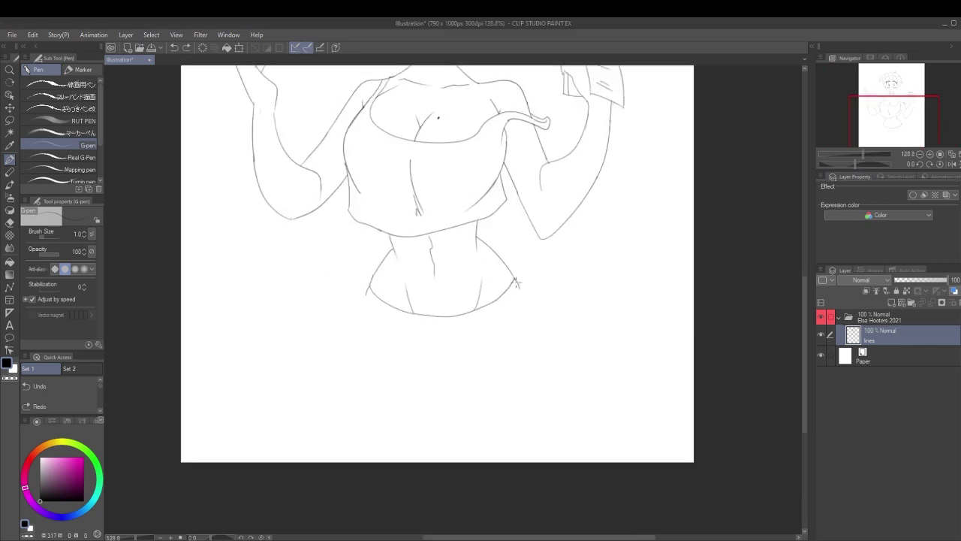
{"action": "scroll", "coordinate": [402, 415], "scroll_direction": "up", "scroll_amount": 3}
{"action": "left_click_drag", "start_coordinate": [368, 225], "coordinate": [548, 217]}
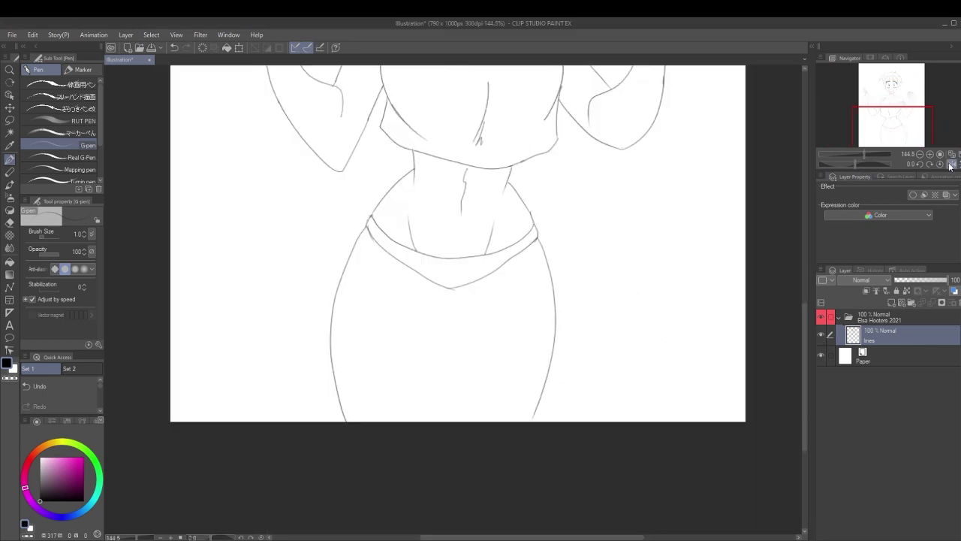
- Draw the inner thigh lines and rework the lower edge of the bottoms where the legs meet
{"action": "scroll", "coordinate": [515, 248], "scroll_direction": "down", "scroll_amount": 1}
{"action": "left_click_drag", "start_coordinate": [515, 248], "coordinate": [519, 341]}
{"action": "key", "text": "ctrl+z"}
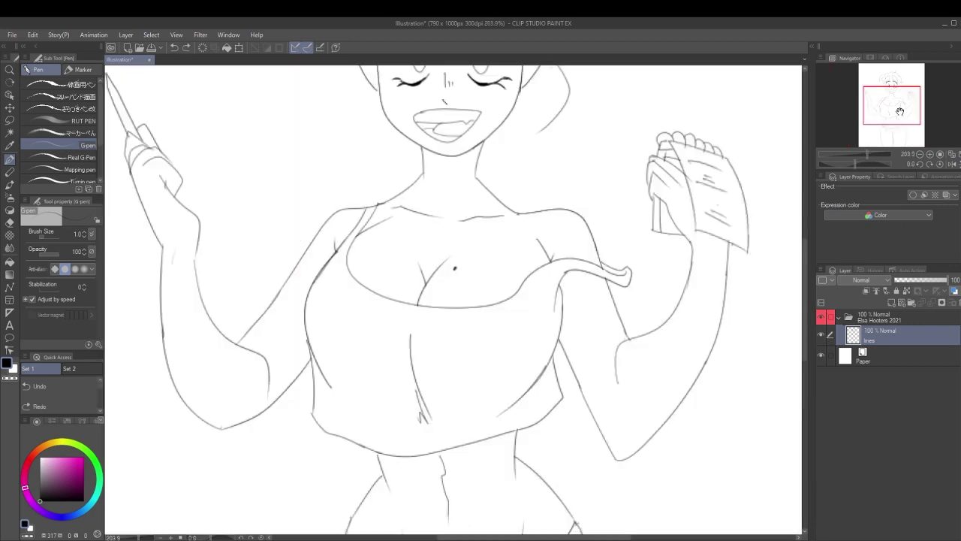
{"action": "scroll", "coordinate": [571, 269], "scroll_direction": "up", "scroll_amount": 2}
{"action": "left_click_drag", "start_coordinate": [556, 282], "coordinate": [571, 268]}
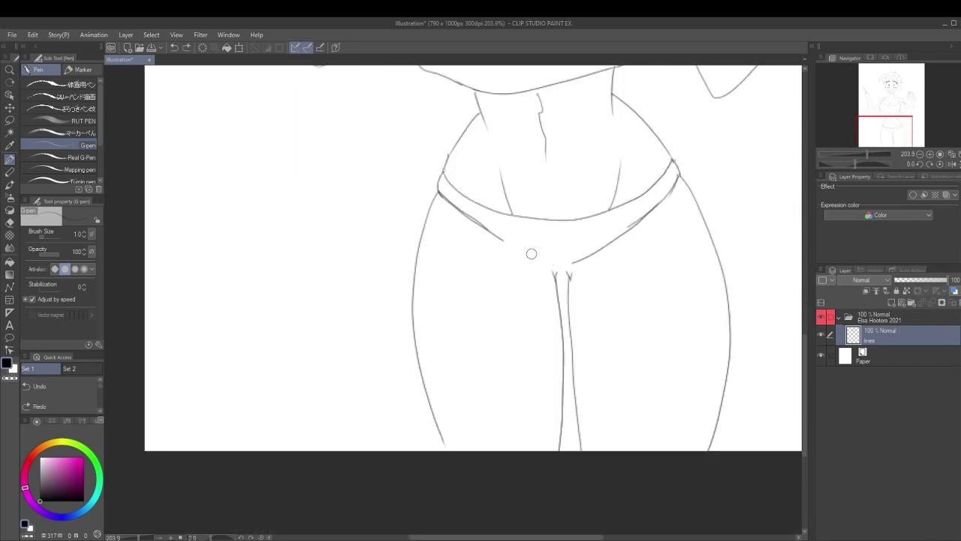
{"action": "key", "text": "ctrl+0"}
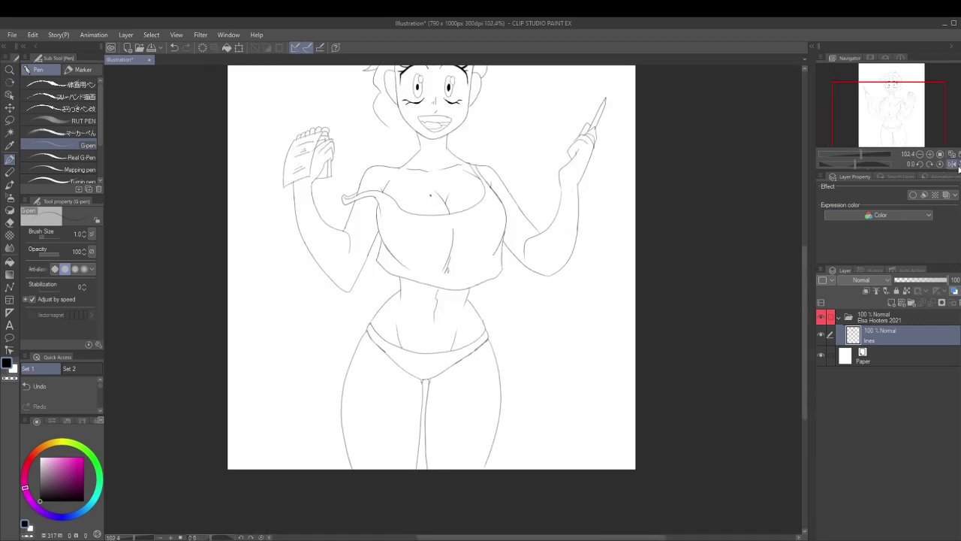
- Shift the figure slightly on the canvas and draw jagged, torn edges along the lower hem of the top
{"action": "scroll", "coordinate": [438, 370], "scroll_direction": "up", "scroll_amount": 1}
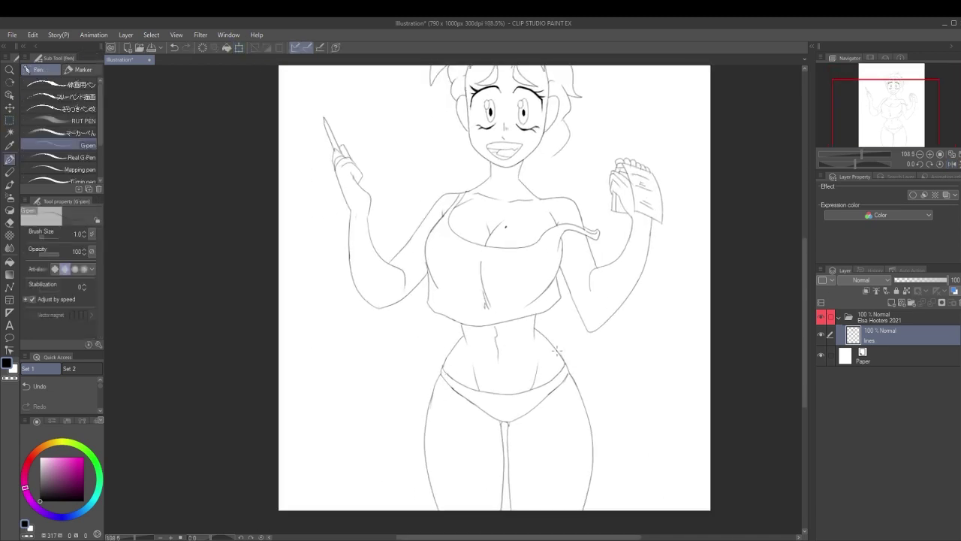
{"action": "scroll", "coordinate": [428, 372], "scroll_direction": "down", "scroll_amount": 1}
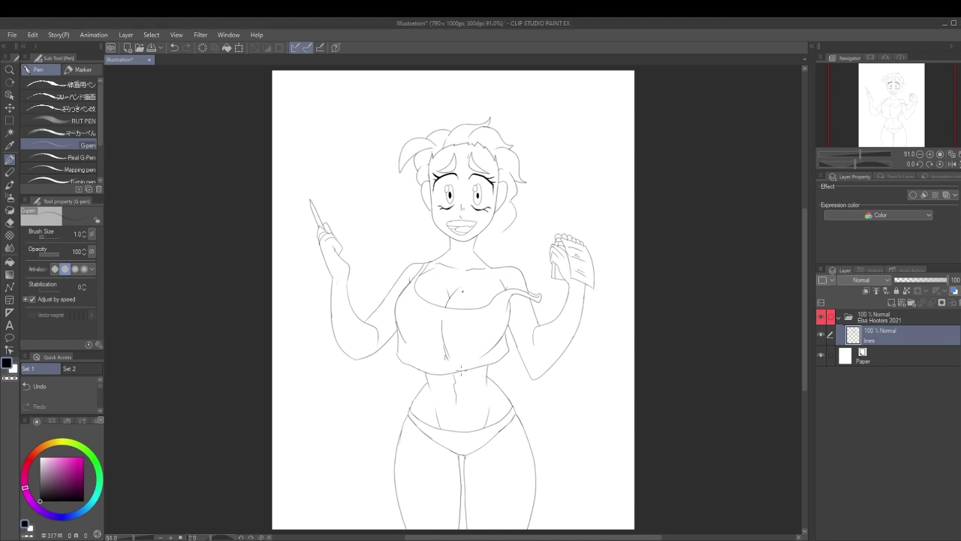
{"action": "left_click_drag", "start_coordinate": [492, 330], "coordinate": [484, 353]}
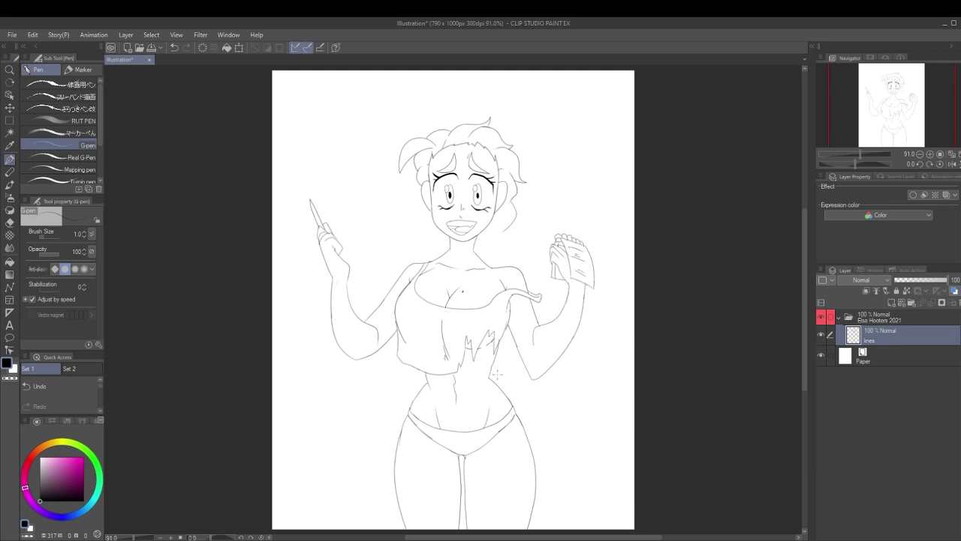
- Draw the long braid over the shoulder and the loose hair strands falling behind the arms and torso
{"action": "scroll", "coordinate": [497, 233], "scroll_direction": "up", "scroll_amount": 1}
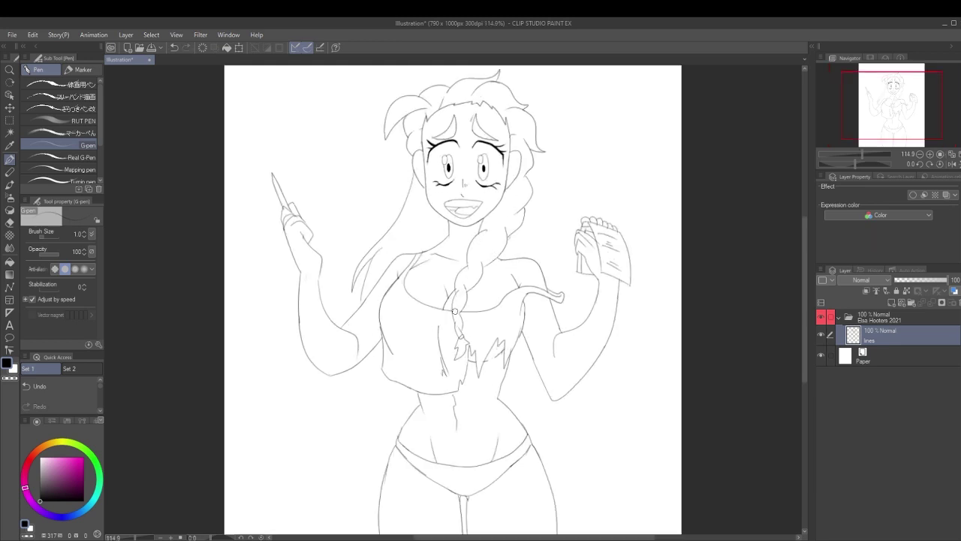
{"action": "scroll", "coordinate": [454, 310], "scroll_direction": "down", "scroll_amount": 1}
{"action": "scroll", "coordinate": [571, 394], "scroll_direction": "up", "scroll_amount": 2}
{"action": "key", "text": "ctrl+z"}
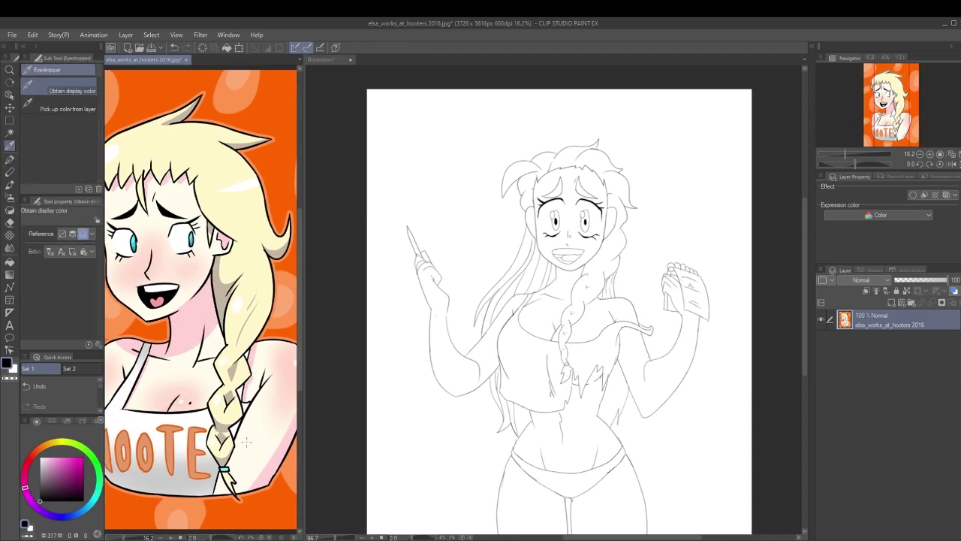
- Place the color layer below the lines layer, start filling the skin with cream and hide the Paper layer
{"action": "left_click_drag", "start_coordinate": [878, 335], "coordinate": [884, 364]}
{"action": "left_click", "coordinate": [583, 227]}
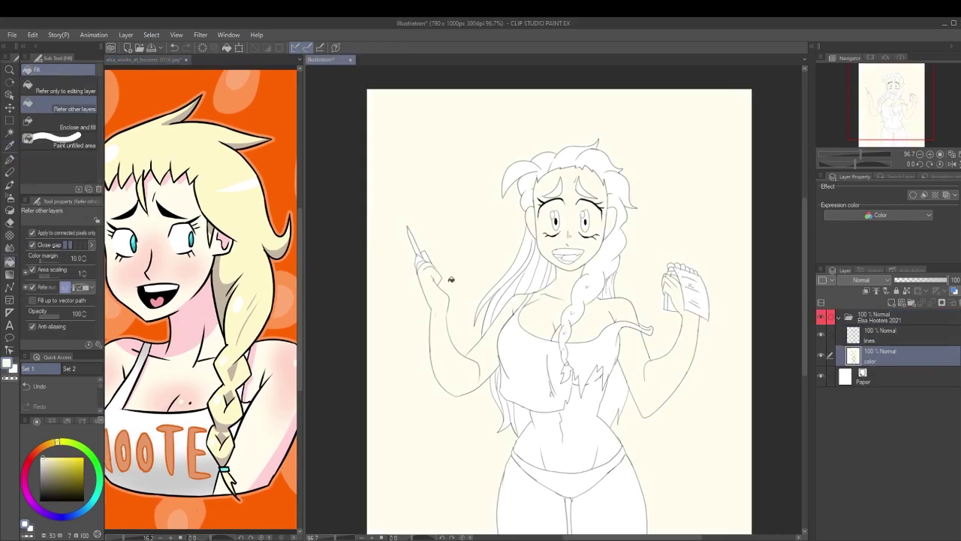
{"action": "left_click", "coordinate": [821, 375]}
- Color the eyes white and teal with darker lower irises, the eyebrows black, and the inside of the mouth
{"action": "scroll", "coordinate": [558, 295], "scroll_direction": "up", "scroll_amount": 5}
{"action": "left_click", "coordinate": [29, 464]}
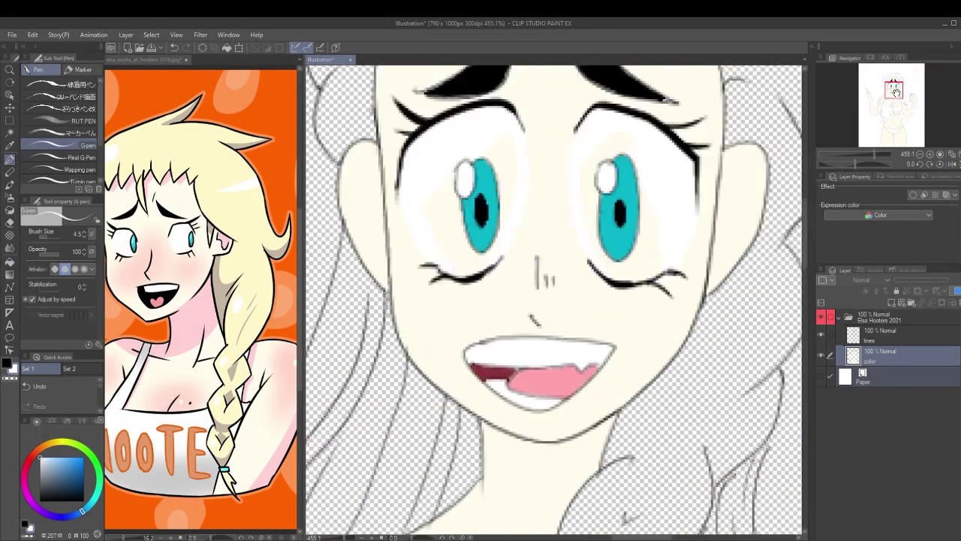
{"action": "left_click_drag", "start_coordinate": [894, 90], "coordinate": [893, 88]}
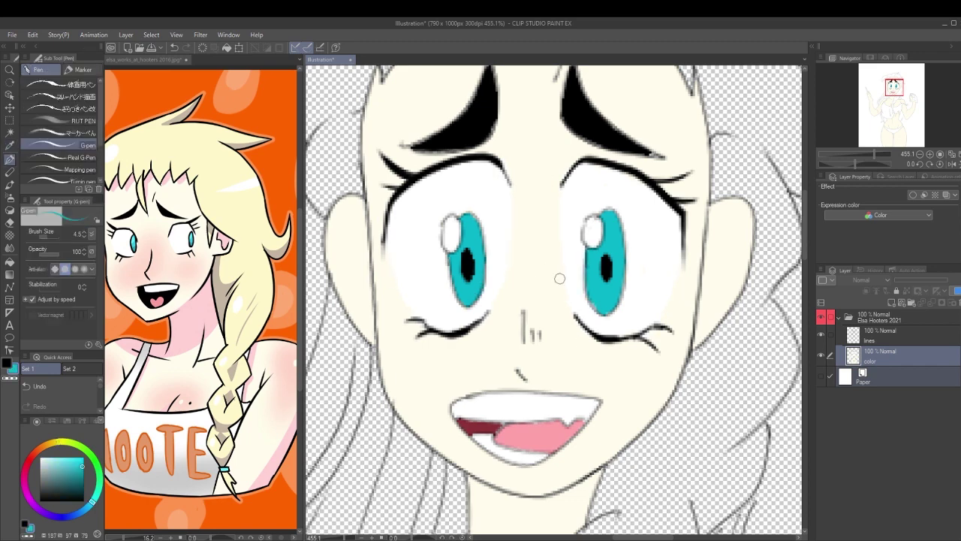
{"action": "left_click", "coordinate": [80, 477]}
{"action": "left_click_drag", "start_coordinate": [450, 289], "coordinate": [484, 299]}
{"action": "left_click_drag", "start_coordinate": [587, 292], "coordinate": [597, 306]}
- Fill the hair and braid with pale yellow and the torn top with white
{"action": "scroll", "coordinate": [597, 306], "scroll_direction": "down", "scroll_amount": 10}
{"action": "key", "text": "g"}
{"action": "left_click", "coordinate": [604, 254]}
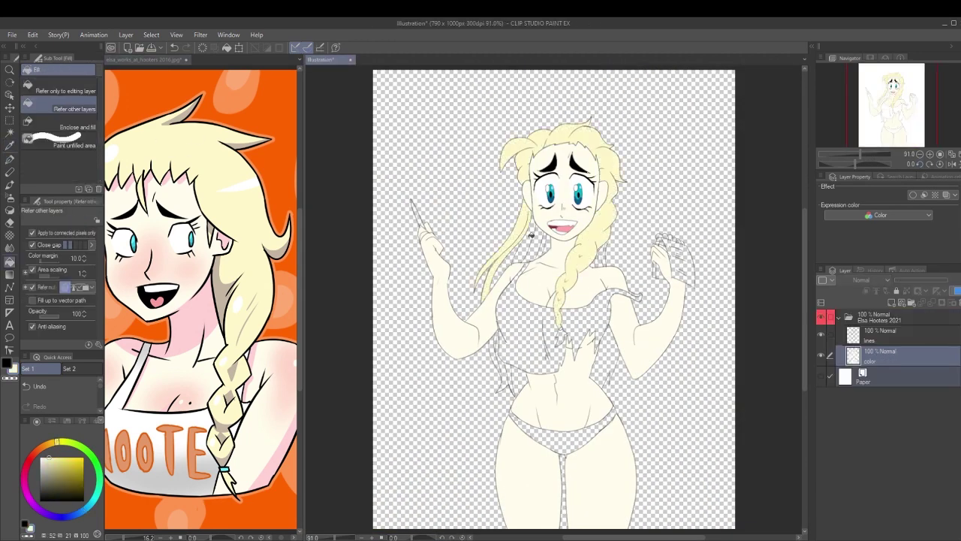
{"action": "left_click", "coordinate": [601, 308]}
- Fill the notepad grey, the pen blue and the bottoms red
{"action": "left_click", "coordinate": [664, 246]}
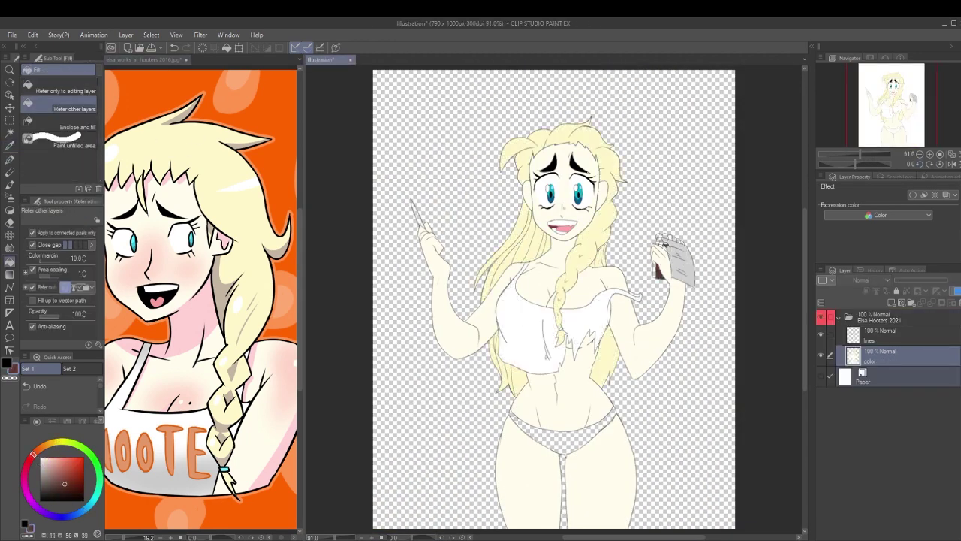
{"action": "left_click", "coordinate": [24, 481]}
{"action": "left_click", "coordinate": [417, 214]}
{"action": "left_click", "coordinate": [67, 459]}
{"action": "left_click", "coordinate": [563, 428]}
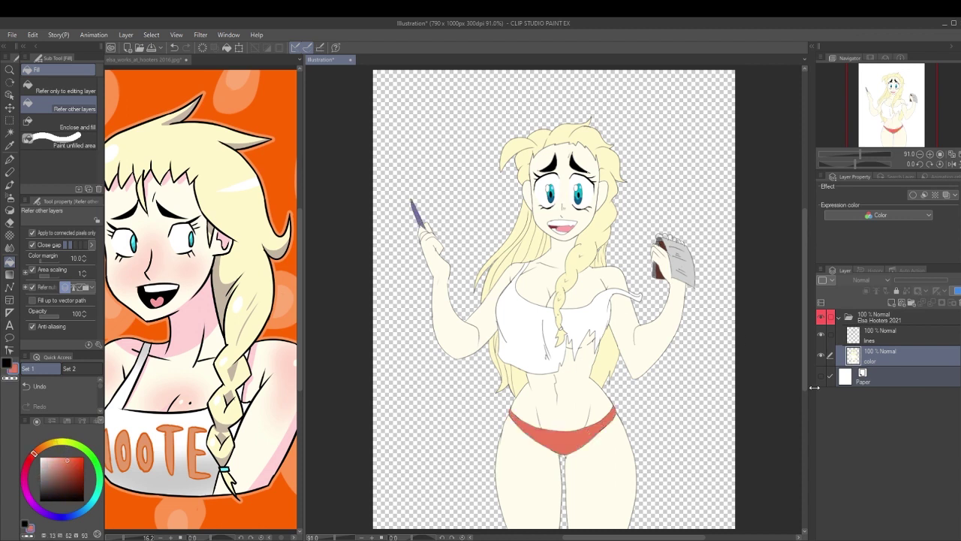
- Add a shade/light layer above the color layer and paint lilac shadows on the face, arms, torso and legs
{"action": "left_click", "coordinate": [892, 302]}
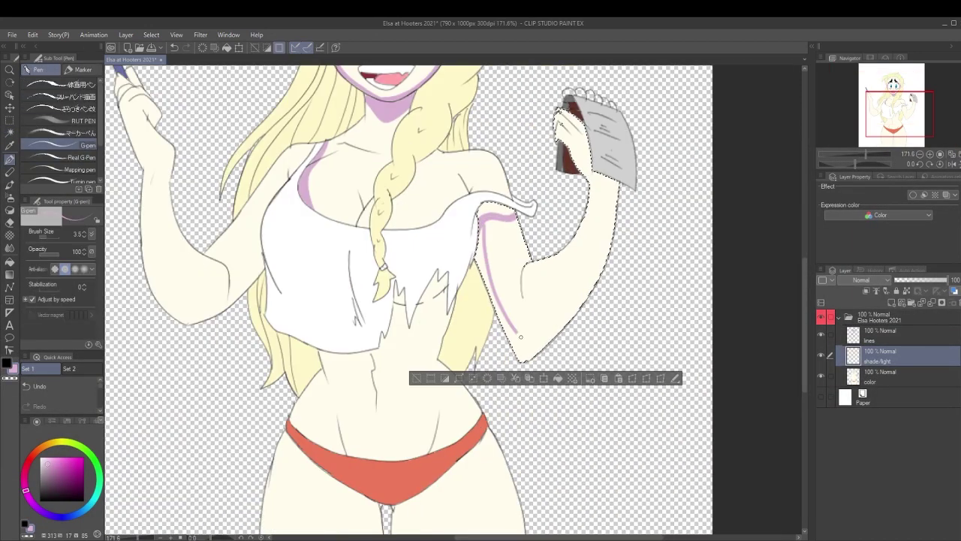
{"action": "mouse_move", "coordinate": [521, 337]}
{"action": "left_mouse_down"}
{"action": "mouse_move", "coordinate": [525, 352]}
{"action": "mouse_move", "coordinate": [600, 270]}
{"action": "left_mouse_up"}
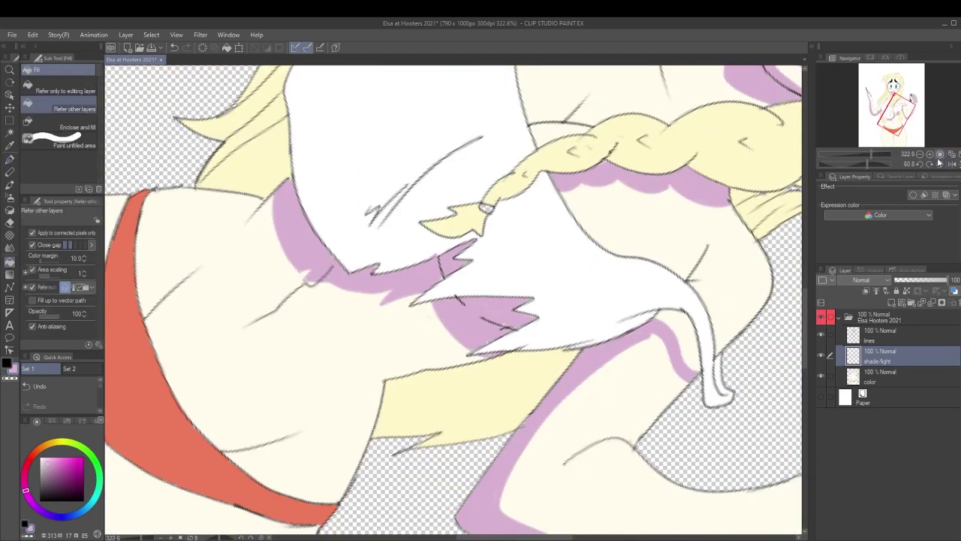
{"action": "left_click_drag", "start_coordinate": [428, 323], "coordinate": [420, 370]}
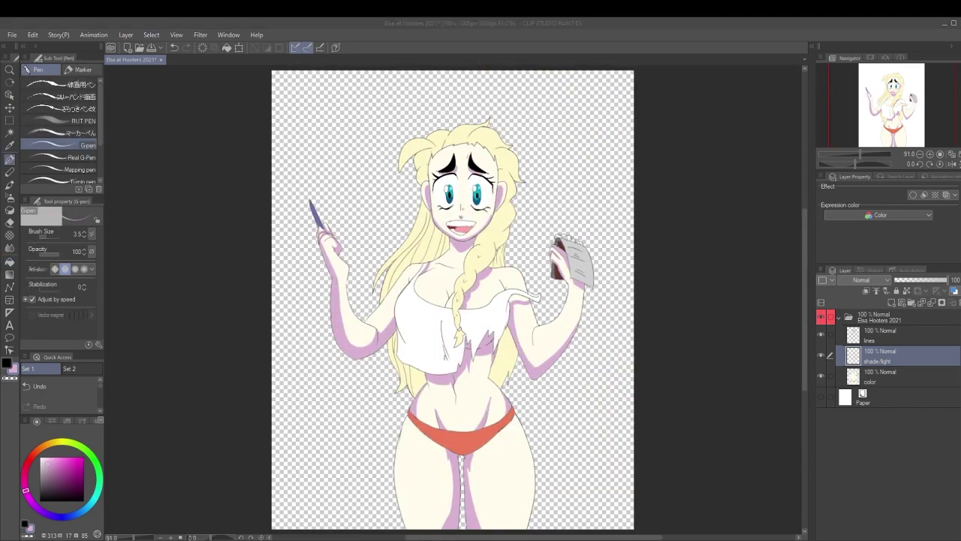
{"action": "left_click_drag", "start_coordinate": [859, 158], "coordinate": [865, 154]}
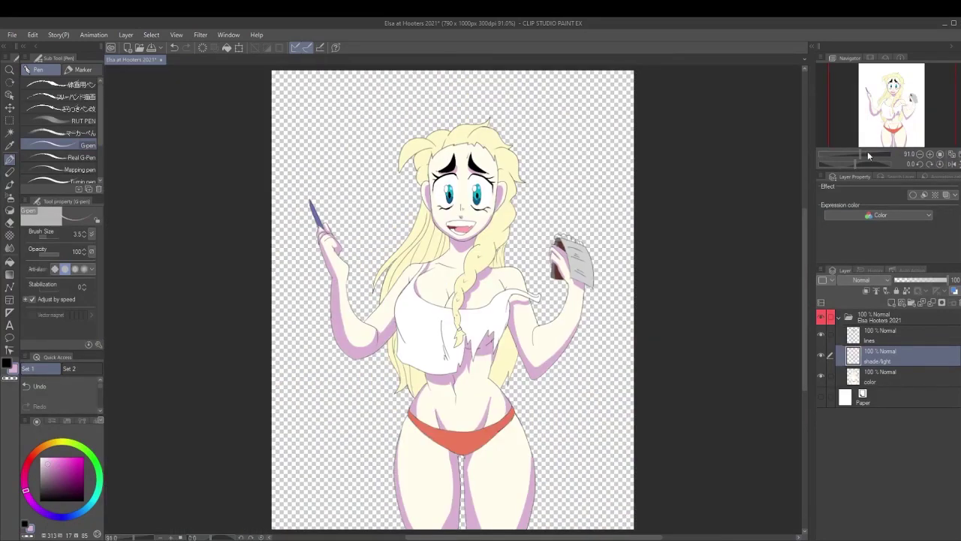
- Refill the bottoms with orange on the color layer
{"action": "left_click", "coordinate": [878, 375]}
{"action": "key", "text": "g"}
{"action": "left_click", "coordinate": [38, 449]}
{"action": "left_click", "coordinate": [461, 424]}
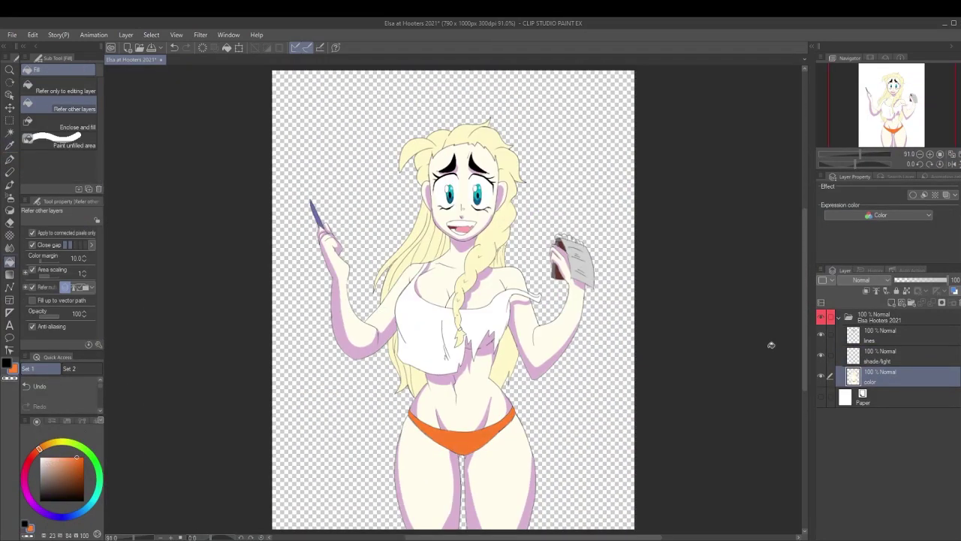
- Shade the braid with light brown shadows on the shade/light layer
{"action": "left_click", "coordinate": [879, 353]}
{"action": "key", "text": "p"}
{"action": "scroll", "coordinate": [402, 331], "scroll_direction": "up", "scroll_amount": 3}
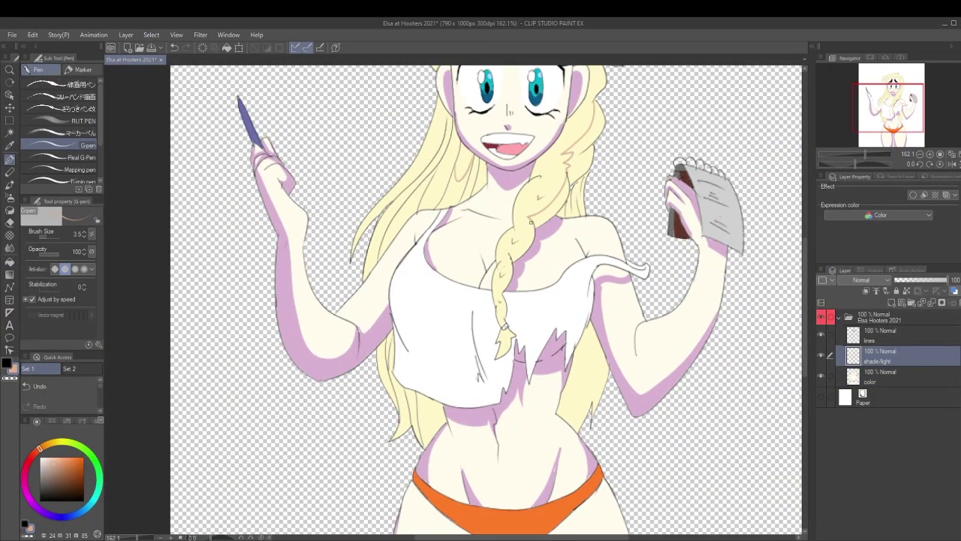
{"action": "left_click", "coordinate": [9, 262]}
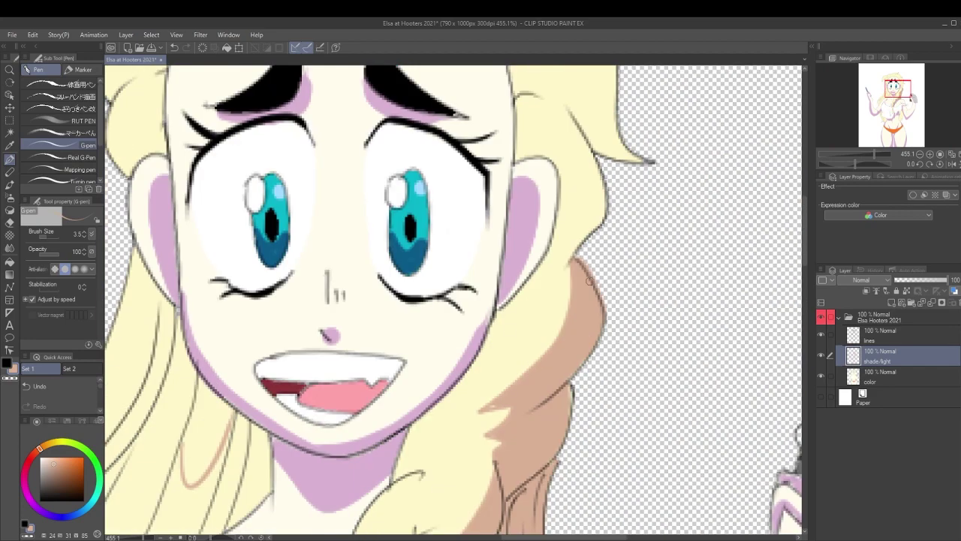
{"action": "key", "text": "p"}
{"action": "scroll", "coordinate": [512, 237], "scroll_direction": "down", "scroll_amount": 3}
{"action": "scroll", "coordinate": [512, 238], "scroll_direction": "up", "scroll_amount": 2}
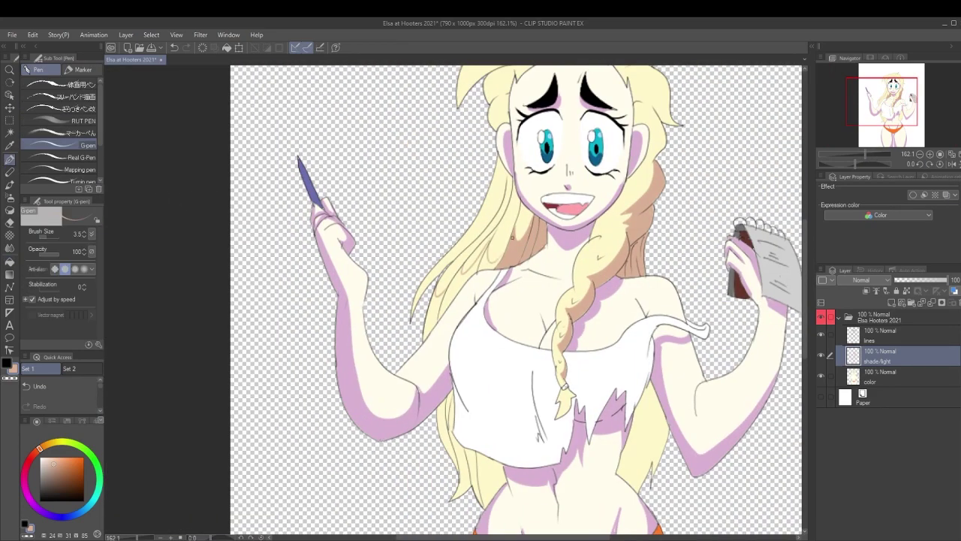
- Fill light brown shadows into the loose hair strands beside the neck and behind the torso
{"action": "key", "text": "g"}
{"action": "left_click", "coordinate": [449, 270]}
{"action": "left_click", "coordinate": [642, 436]}
{"action": "left_click", "coordinate": [475, 450]}
{"action": "key", "text": "p"}
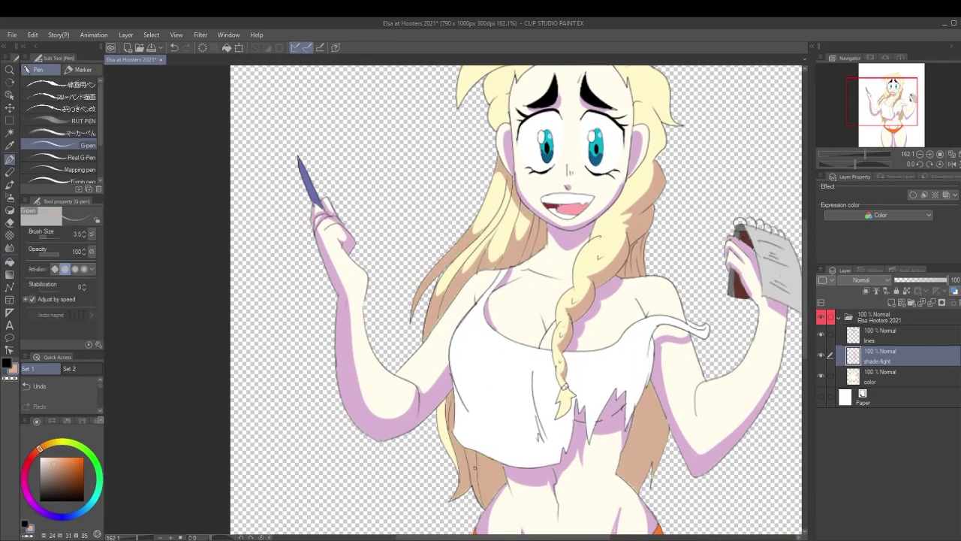
{"action": "key", "text": "g"}
{"action": "key", "text": "p"}
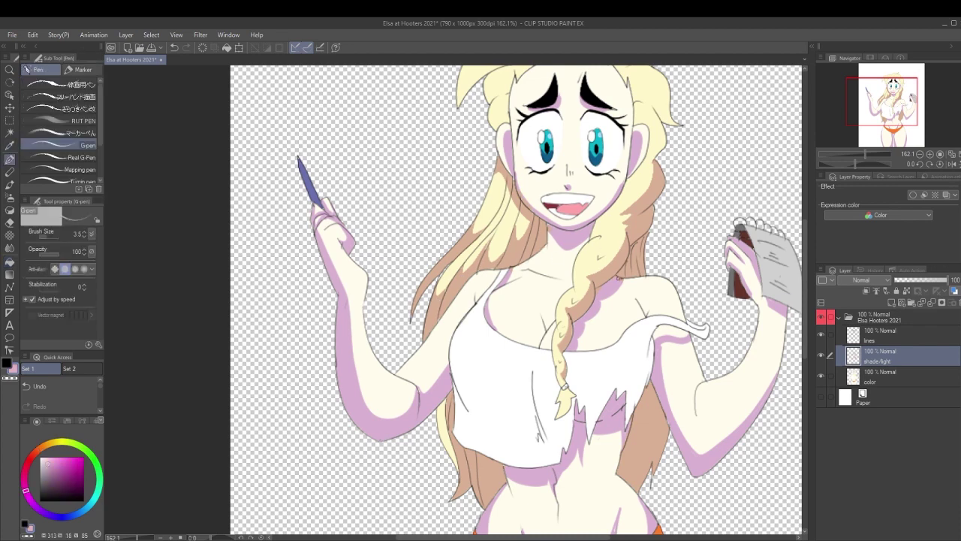
{"action": "key", "text": "ctrl+0"}
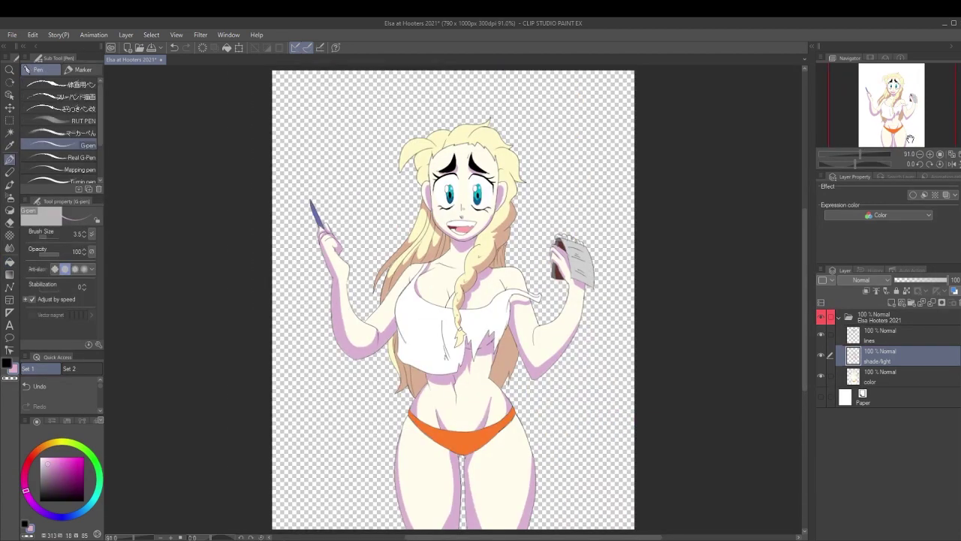
- Shade the crown and upper side locks of the hair with the same light brown
{"action": "left_click", "coordinate": [513, 177], "text": "alt"}
{"action": "scroll", "coordinate": [514, 177], "scroll_direction": "up", "scroll_amount": 3}
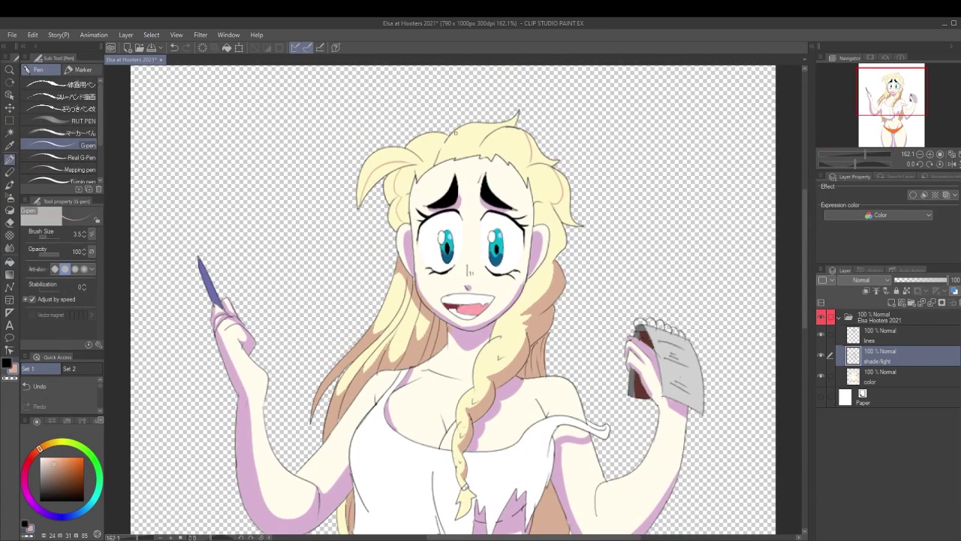
{"action": "key", "text": "g"}
{"action": "left_click", "coordinate": [488, 129]}
{"action": "left_click", "coordinate": [549, 264]}
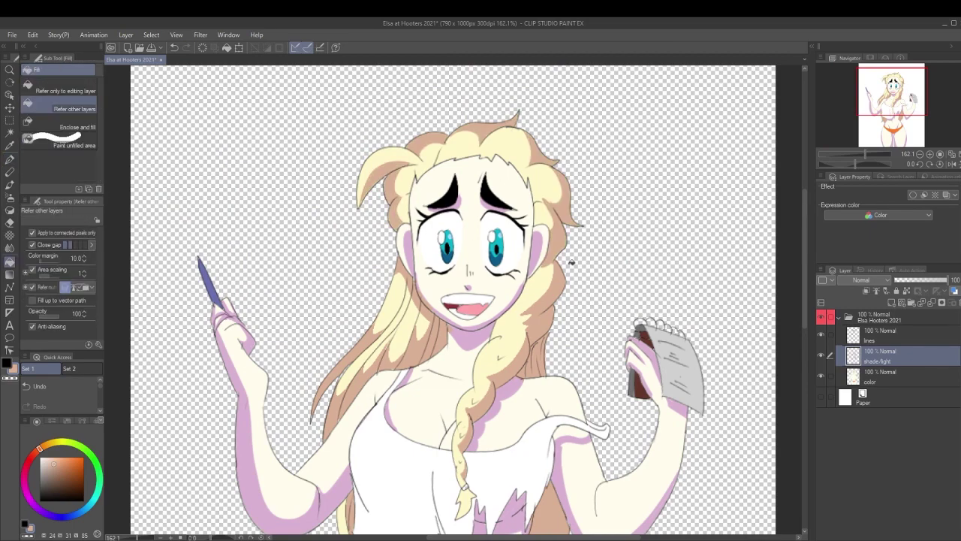
- Paint pale teal shading over the lower part of the white top
{"action": "key", "text": "p"}
{"action": "scroll", "coordinate": [466, 301], "scroll_direction": "down", "scroll_amount": 3}
{"action": "left_click", "coordinate": [421, 480]}
{"action": "scroll", "coordinate": [466, 301], "scroll_direction": "up", "scroll_amount": 3}
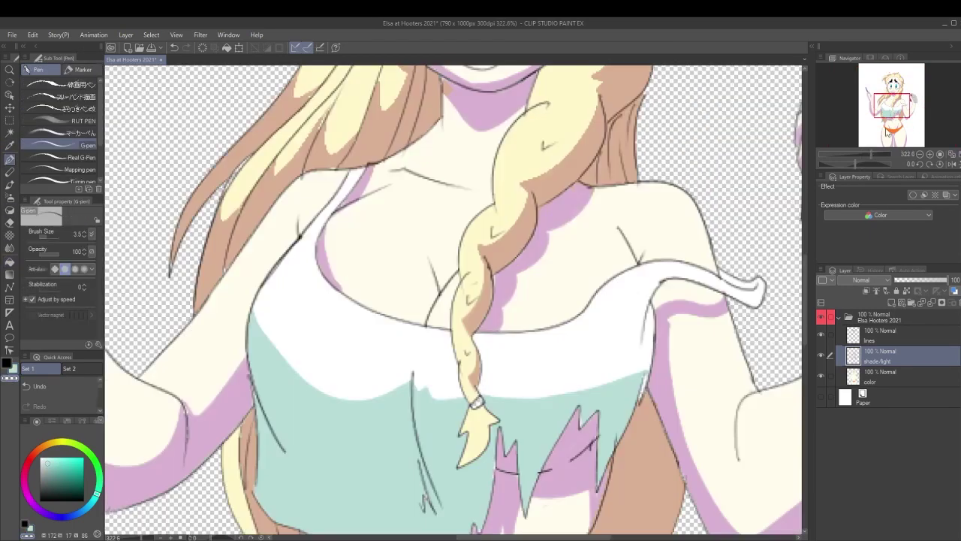
{"action": "left_click", "coordinate": [888, 131]}
{"action": "key", "text": "ctrl+0"}
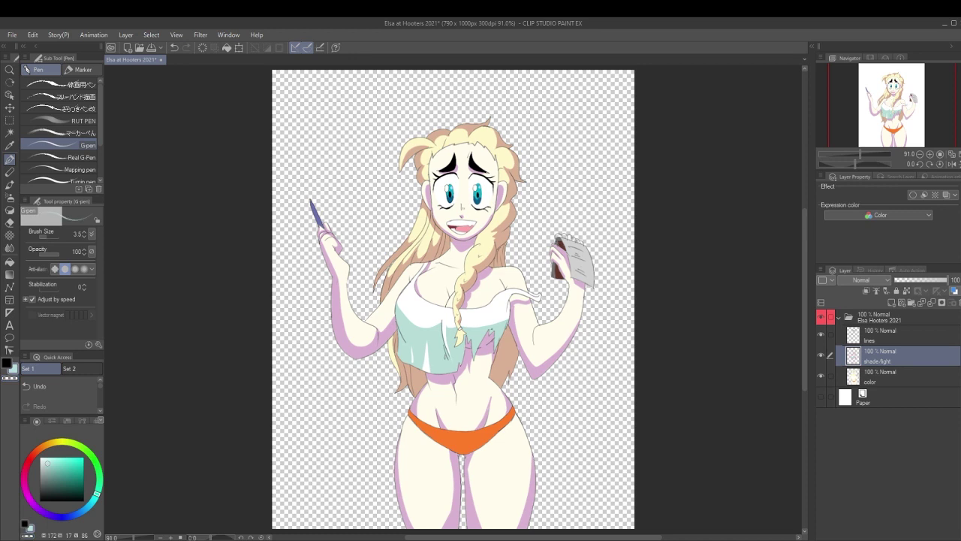
- Create a layer named add shade/light between the lines and shade/light layers
{"action": "left_click", "coordinate": [886, 335]}
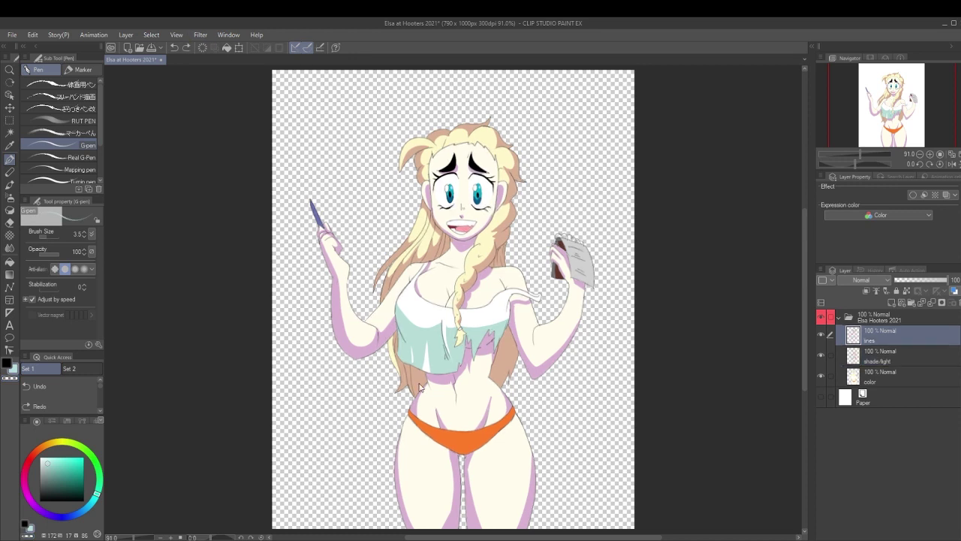
{"action": "key", "text": "ctrl+y"}
{"action": "key", "text": "ctrl+shift+n"}
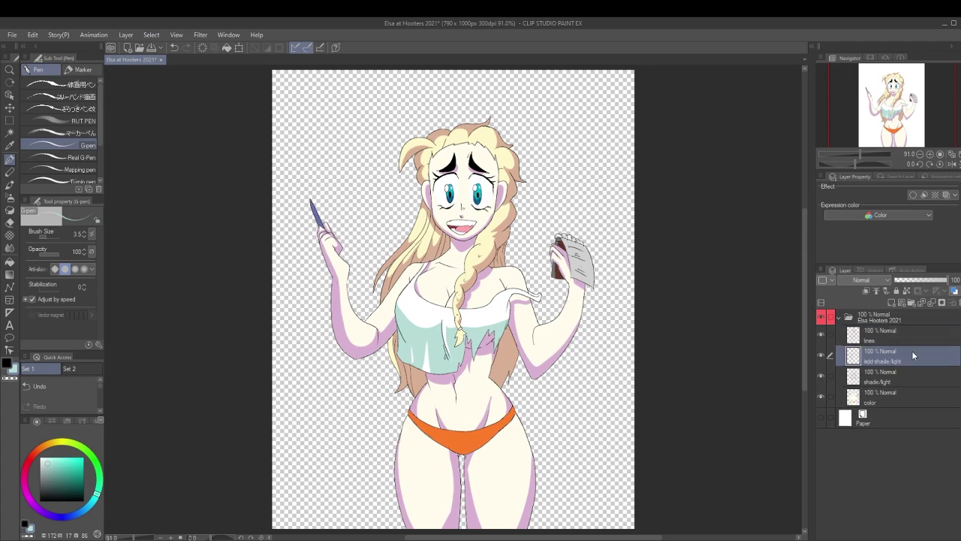
- Fill darker brown shadows into the hair hanging behind the torso on the add shade/light layer
{"action": "scroll", "coordinate": [593, 370], "scroll_direction": "up", "scroll_amount": 5}
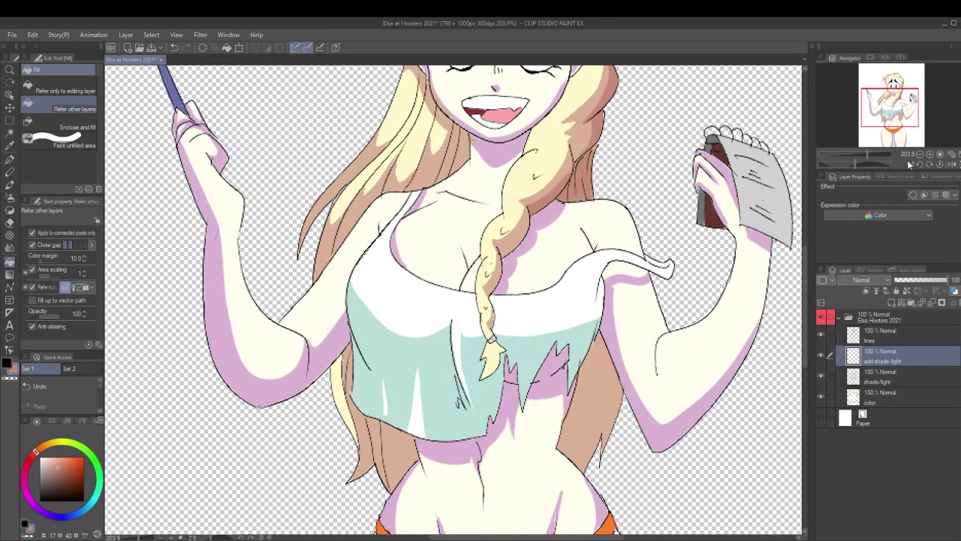
{"action": "key", "text": "ctrl+0"}
{"action": "scroll", "coordinate": [533, 345], "scroll_direction": "up", "scroll_amount": 3}
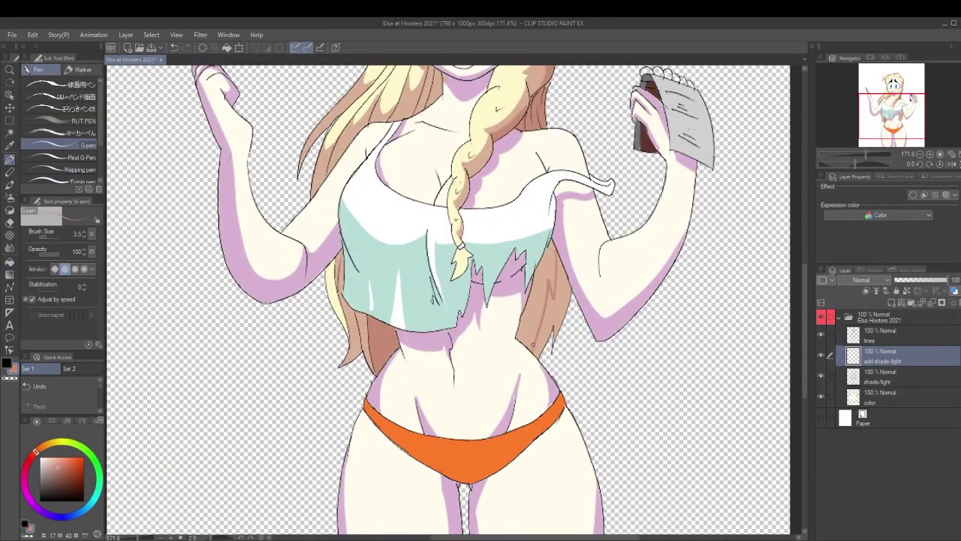
{"action": "scroll", "coordinate": [533, 346], "scroll_direction": "up", "scroll_amount": 3}
- Add deeper purple skin shadows to the neck, the arms and the torso beneath the white top
{"action": "left_click", "coordinate": [940, 163]}
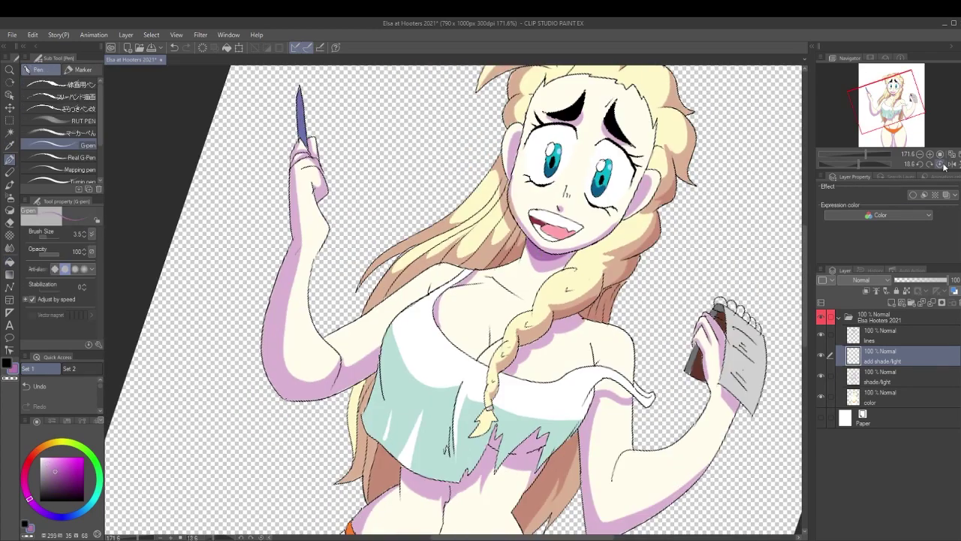
{"action": "left_click", "coordinate": [944, 165]}
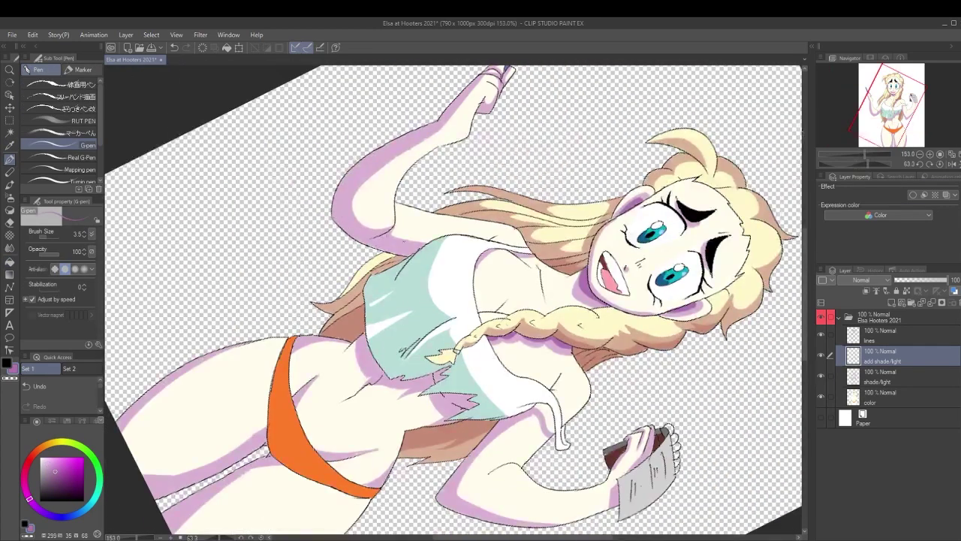
{"action": "key", "text": "g"}
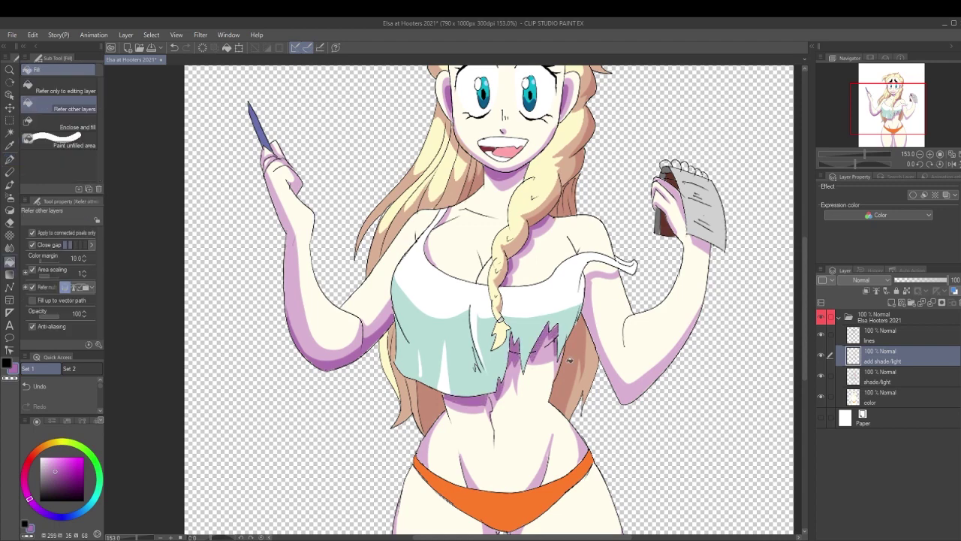
{"action": "key", "text": "ctrl+0"}
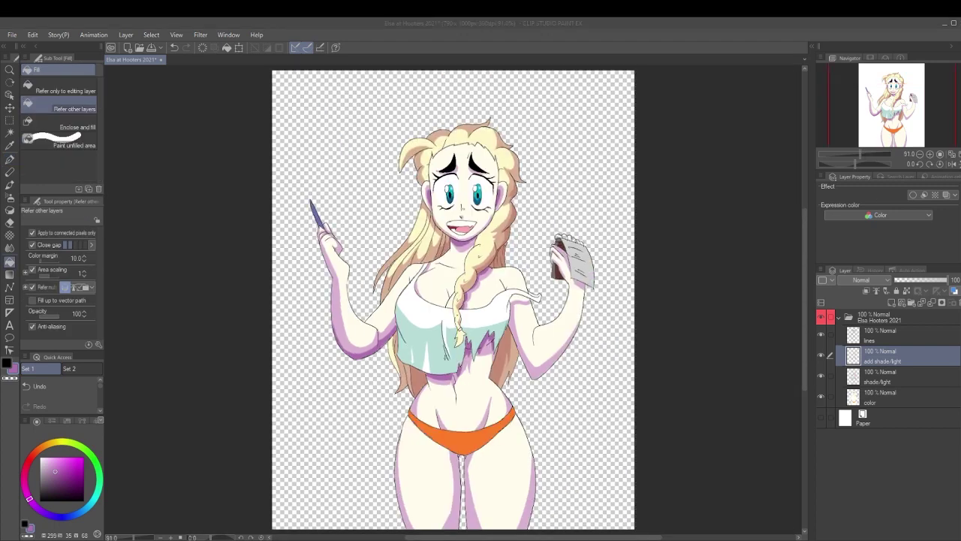
- Outline and fill darker brown shadows in the loose hair strands on both sides of the face and neck
{"action": "key", "text": "p"}
{"action": "key", "text": "ctrl+plus"}
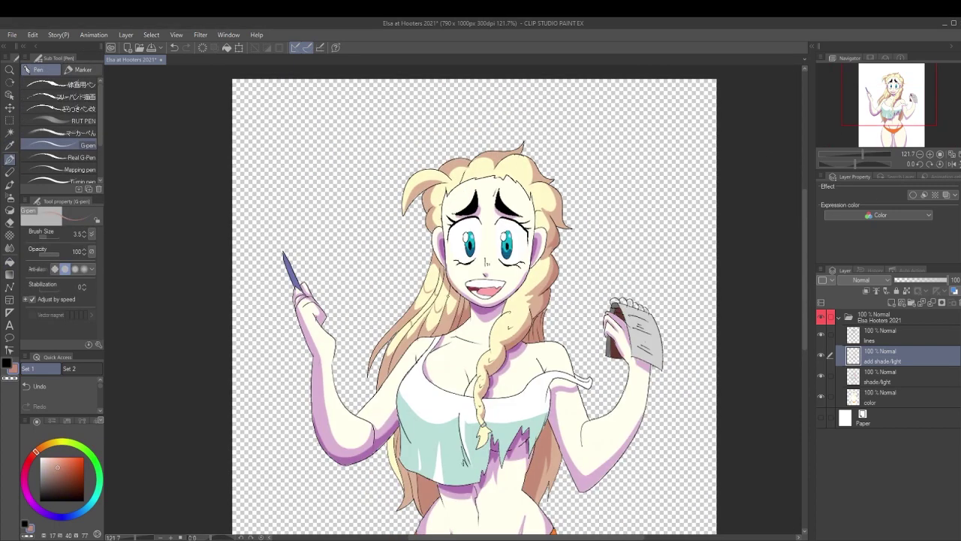
{"action": "left_click_drag", "start_coordinate": [442, 285], "coordinate": [409, 338]}
{"action": "left_click_drag", "start_coordinate": [443, 253], "coordinate": [434, 270]}
{"action": "left_click_drag", "start_coordinate": [536, 265], "coordinate": [510, 298]}
{"action": "key", "text": "g"}
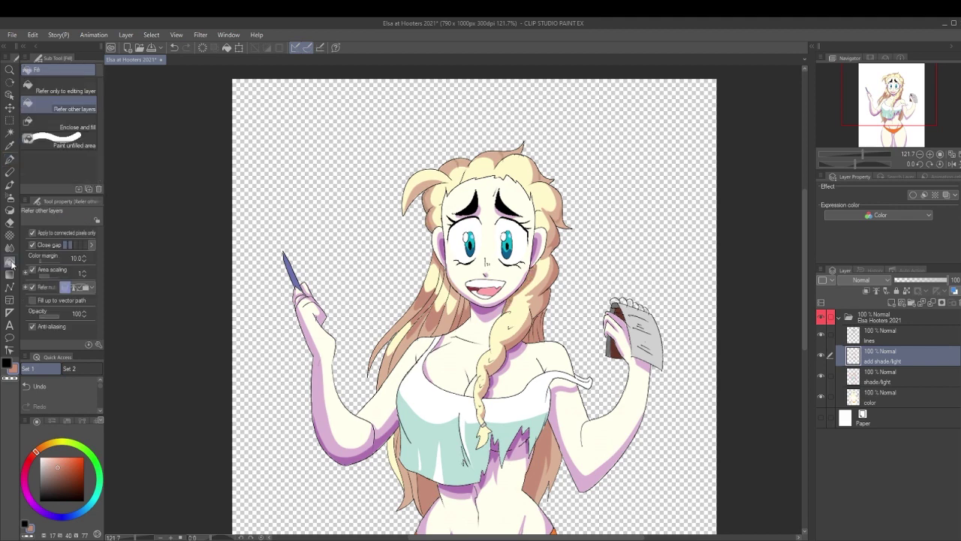
{"action": "key", "text": "ctrl+0"}
- Shade the orange briefs with a dark orange-red on the shade/light layer and show the white Paper layer
{"action": "key", "text": "alt+bracketleft"}
{"action": "key", "text": "p"}
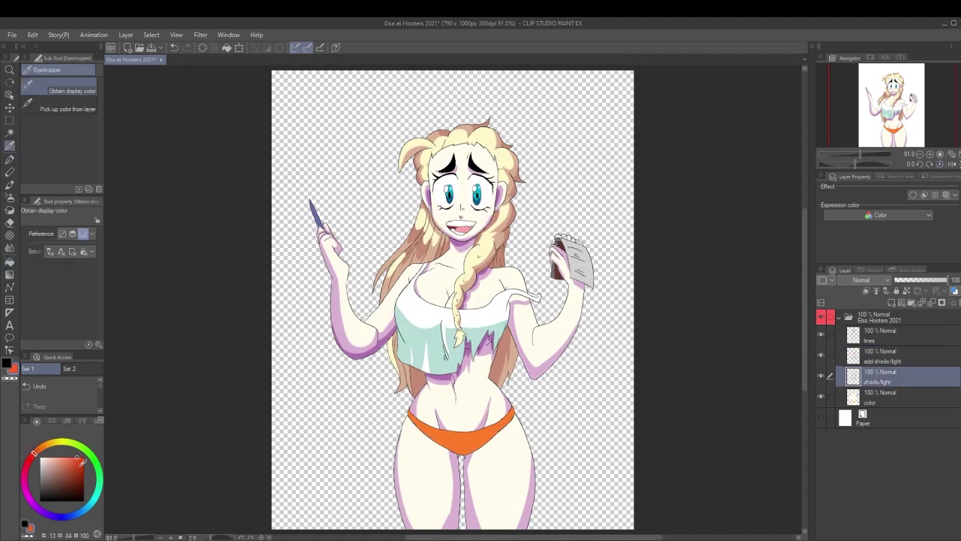
{"action": "key", "text": "ctrl+plus"}
{"action": "key", "text": "minus"}
{"action": "key", "text": "minus"}
{"action": "key", "text": "minus"}
{"action": "key", "text": "minus"}
{"action": "key", "text": "minus"}
{"action": "key", "text": "minus"}
{"action": "key", "text": "ctrl+0"}
{"action": "left_click", "coordinate": [821, 417]}
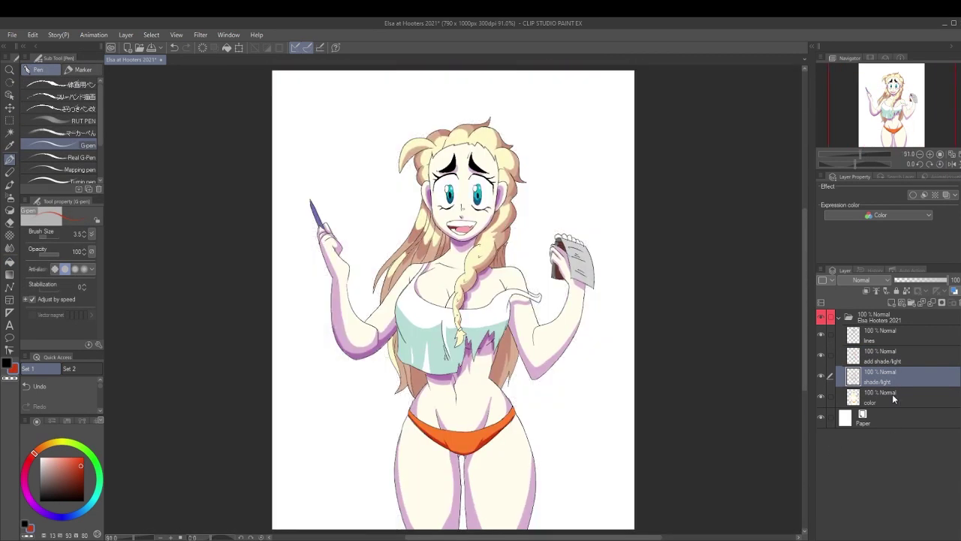
- On the add shade/light layer, deepen the brown shadows in the crown hair and shade the upper eye whites pale teal
{"action": "key", "text": "alt+bracketright"}
{"action": "scroll", "coordinate": [481, 247], "scroll_direction": "up", "scroll_amount": 5}
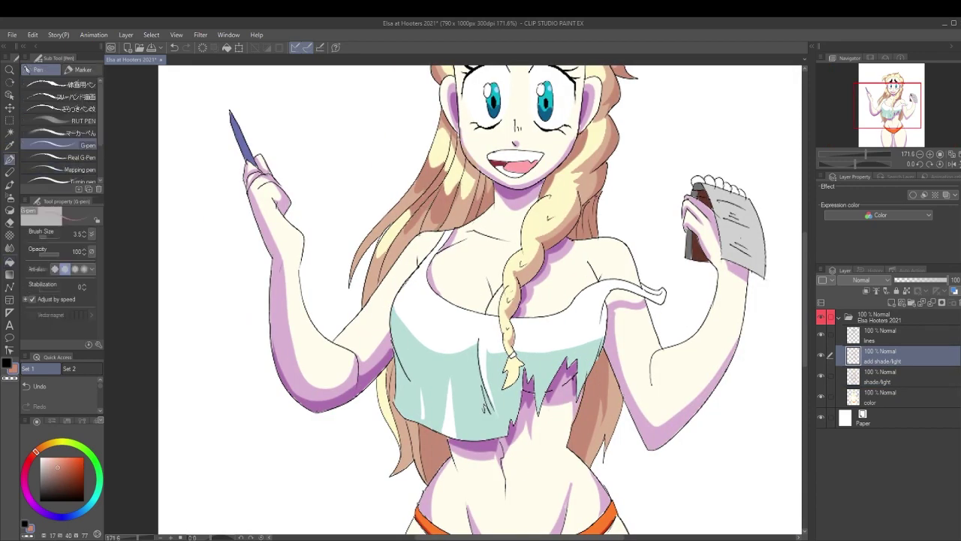
{"action": "key", "text": "ctrl+0"}
{"action": "key", "text": "g"}
{"action": "key", "text": "ctrl+plus"}
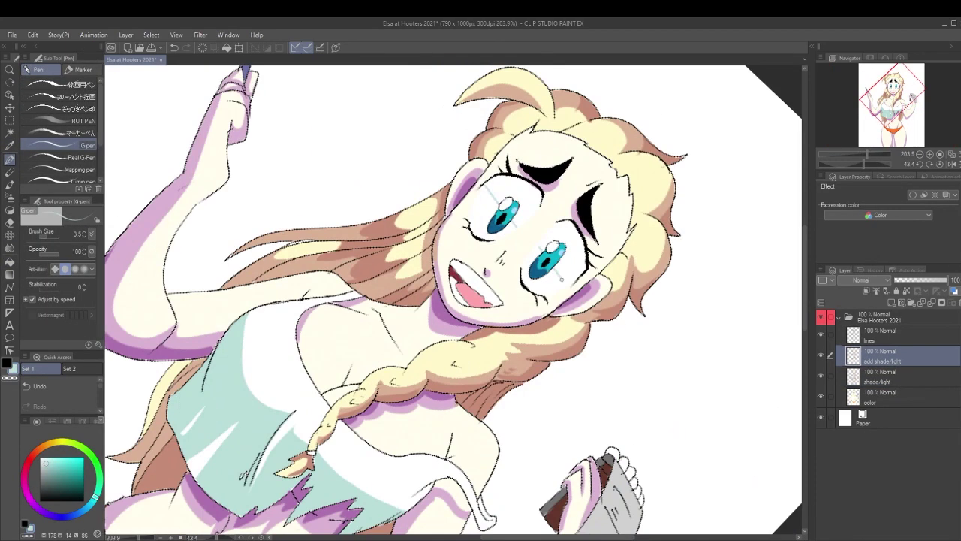
{"action": "key", "text": "ctrl+0"}
{"action": "key", "text": "alt+bracketright"}
{"action": "left_click", "coordinate": [913, 195]}
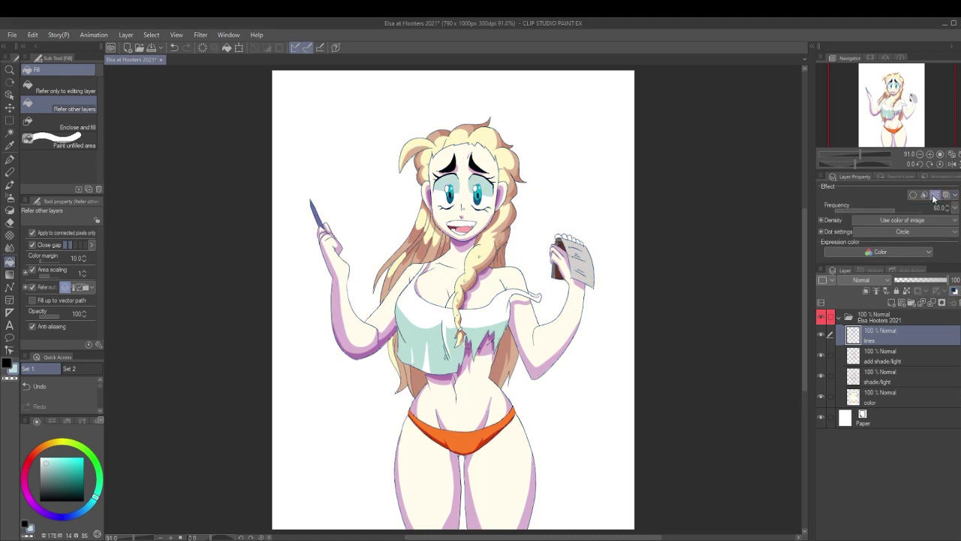
{"action": "left_click", "coordinate": [913, 195]}
{"action": "left_click", "coordinate": [913, 195]}
{"action": "left_click", "coordinate": [897, 356]}
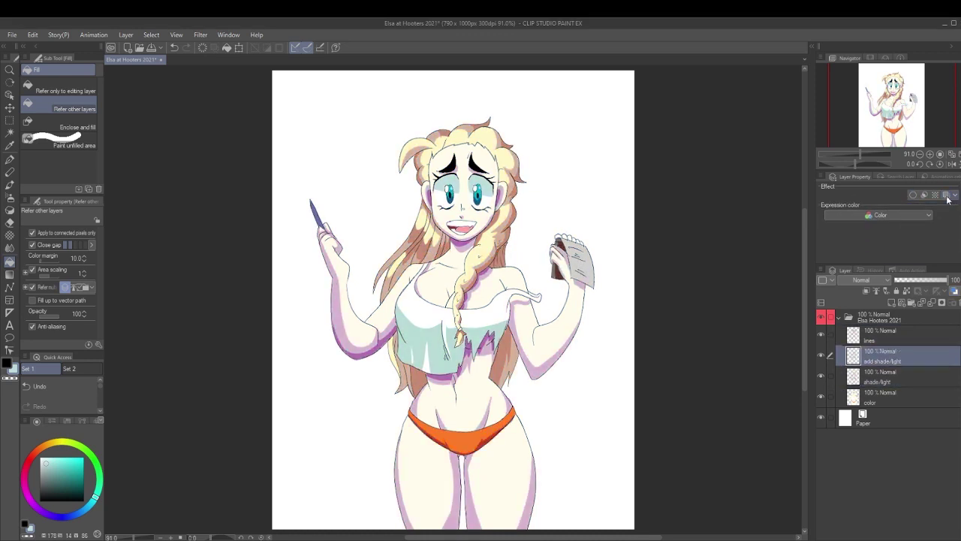
{"action": "left_click", "coordinate": [904, 342]}
{"action": "left_click", "coordinate": [944, 197]}
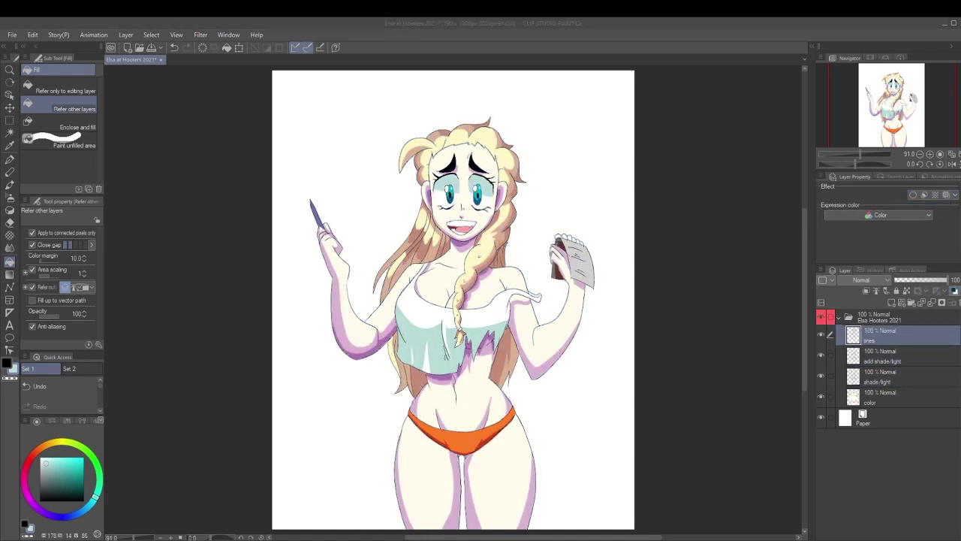
- Touch up the purple skin shadows and draw a small black mole on the chest on the lines layer
{"action": "key", "text": "alt+bracketleft"}
{"action": "left_click", "coordinate": [564, 240], "text": "alt"}
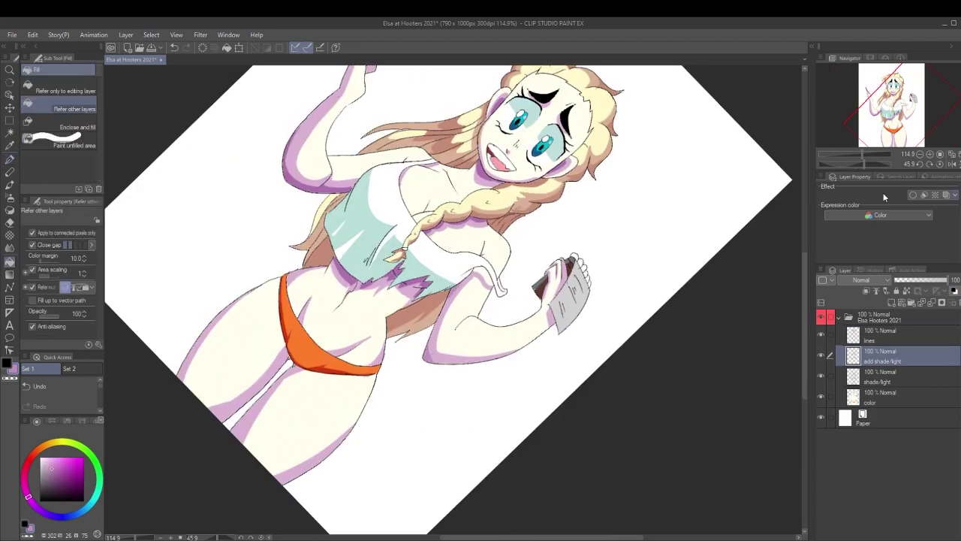
{"action": "key", "text": "alt+bracketleft"}
{"action": "key", "text": "p"}
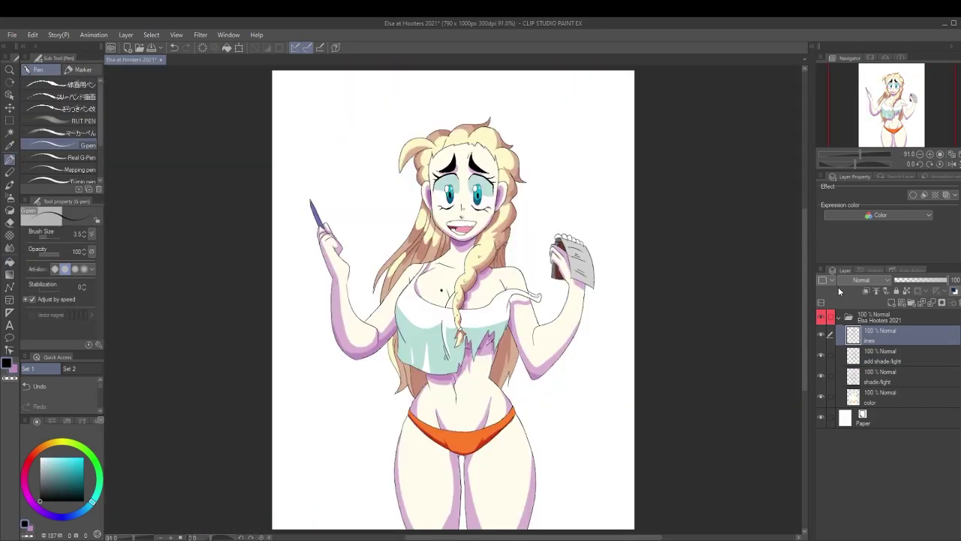
{"action": "key", "text": "ctrl+0"}
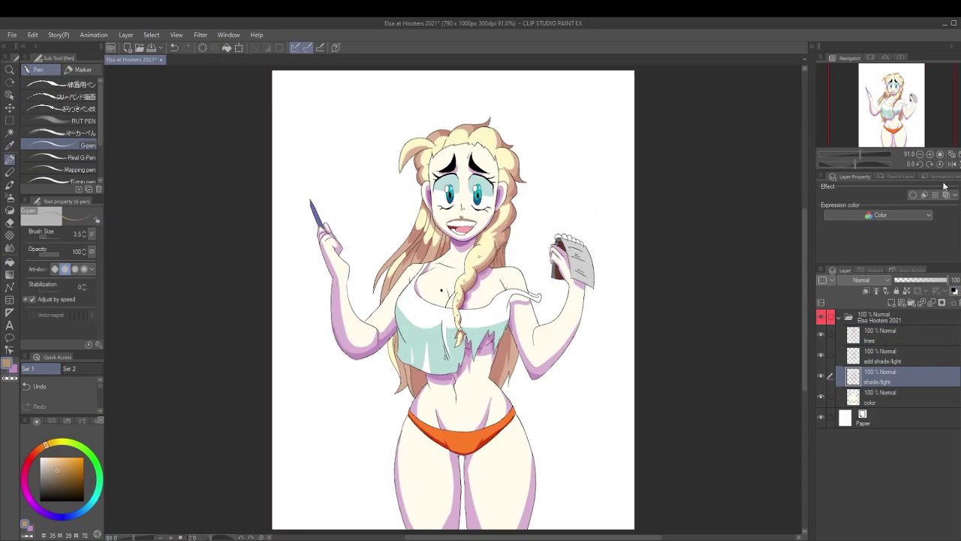
{"action": "key", "text": "ctrl+0"}
{"action": "key", "text": "ctrl+alt+0"}
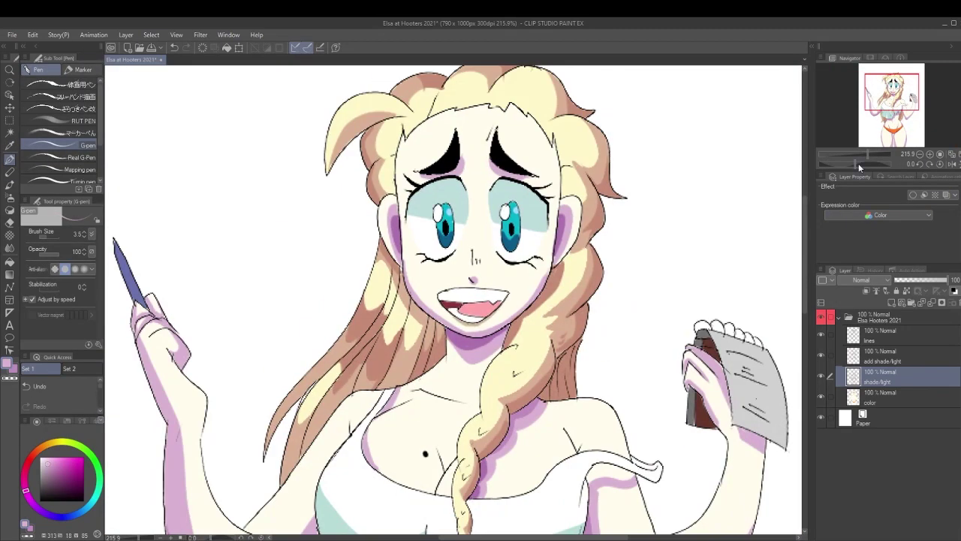
- Apply a dark blue layer color to the lines layer
{"action": "key", "text": "alt+bracketright"}
{"action": "key", "text": "alt+bracketright"}
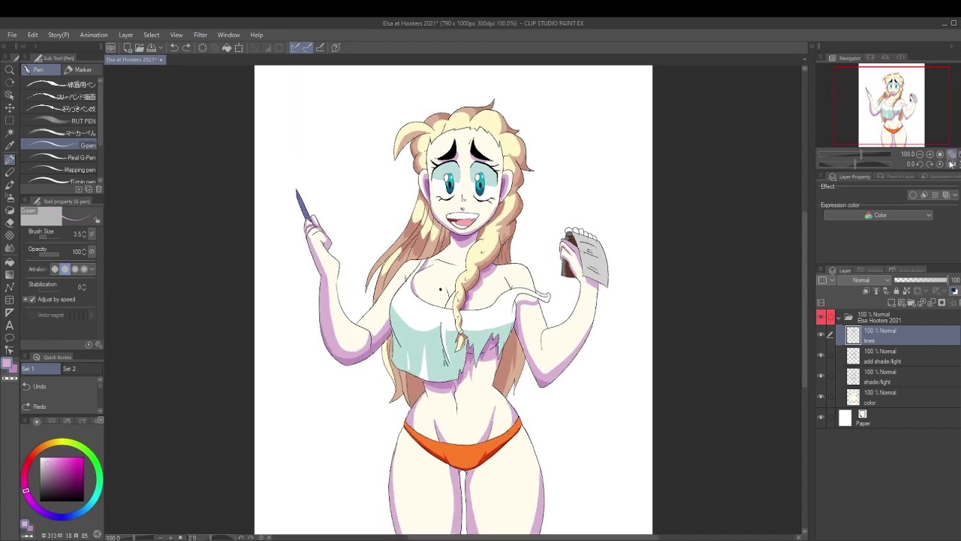
{"action": "key", "text": "ctrl+0"}
{"action": "left_click", "coordinate": [947, 196]}
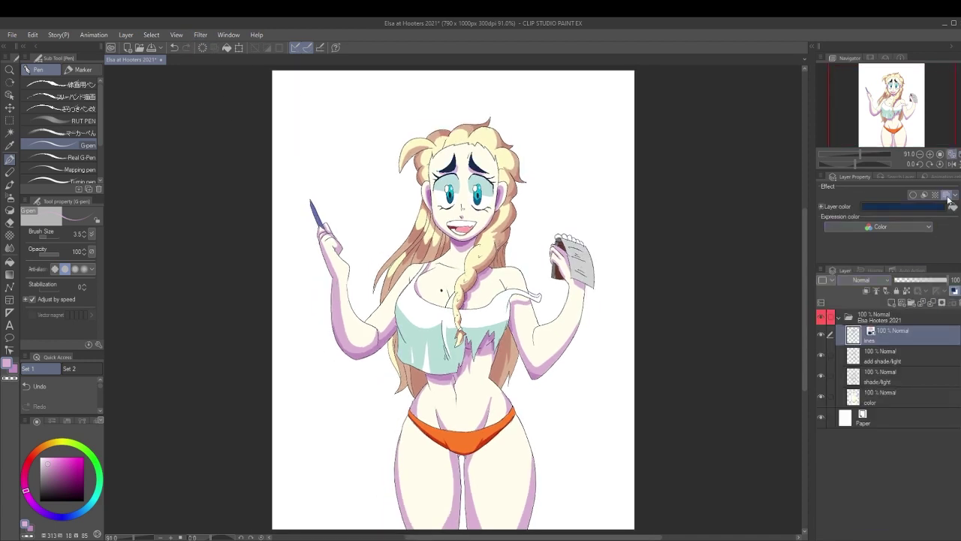
- Create a layer named bg beneath the figure folder and draw a tilted, filled orange-red quadrilateral behind the figure with the Polyline tool
{"action": "key", "text": "ctrl+shift+n"}
{"action": "left_click", "coordinate": [342, 159]}
{"action": "left_click", "coordinate": [568, 132]}
{"action": "left_click", "coordinate": [608, 405]}
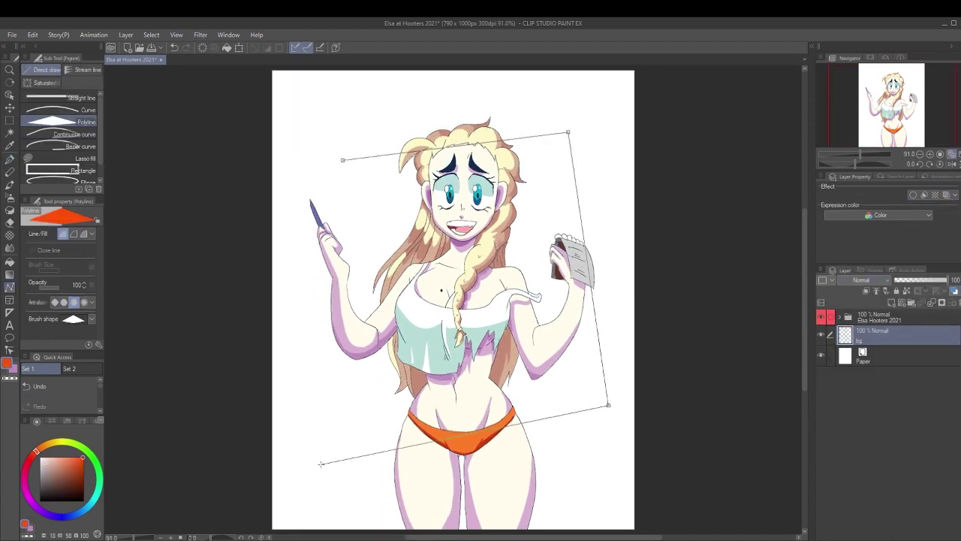
{"action": "double_click", "coordinate": [309, 474]}
- Outline the figure folder with a black edge and duplicate it beneath with a white edge 3.2 thick
{"action": "mouse_move", "coordinate": [871, 350]}
{"action": "left_mouse_down"}
{"action": "mouse_move", "coordinate": [913, 342]}
{"action": "mouse_move", "coordinate": [913, 319]}
{"action": "left_mouse_up"}
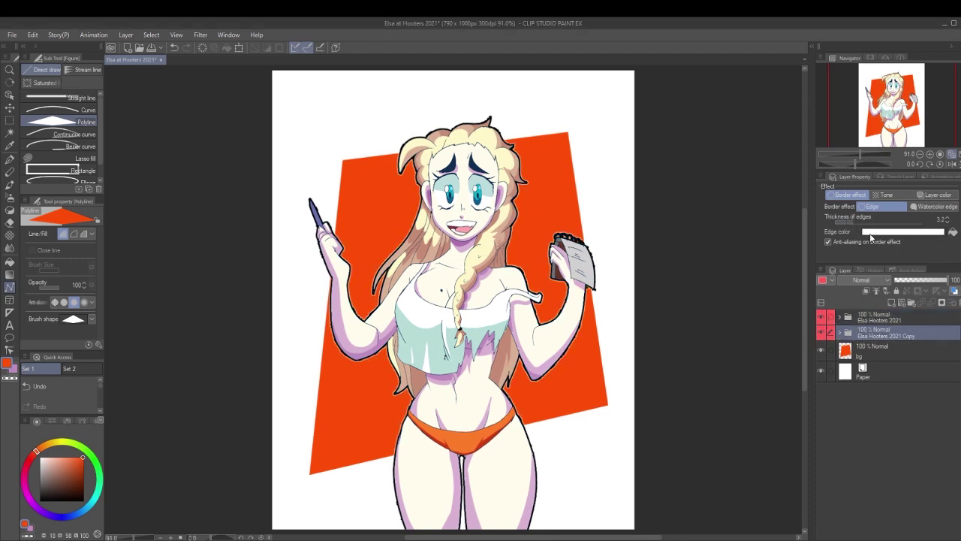
{"action": "left_click", "coordinate": [839, 316]}
{"action": "left_click", "coordinate": [893, 334]}
{"action": "scroll", "coordinate": [515, 300], "scroll_direction": "up", "scroll_amount": 3}
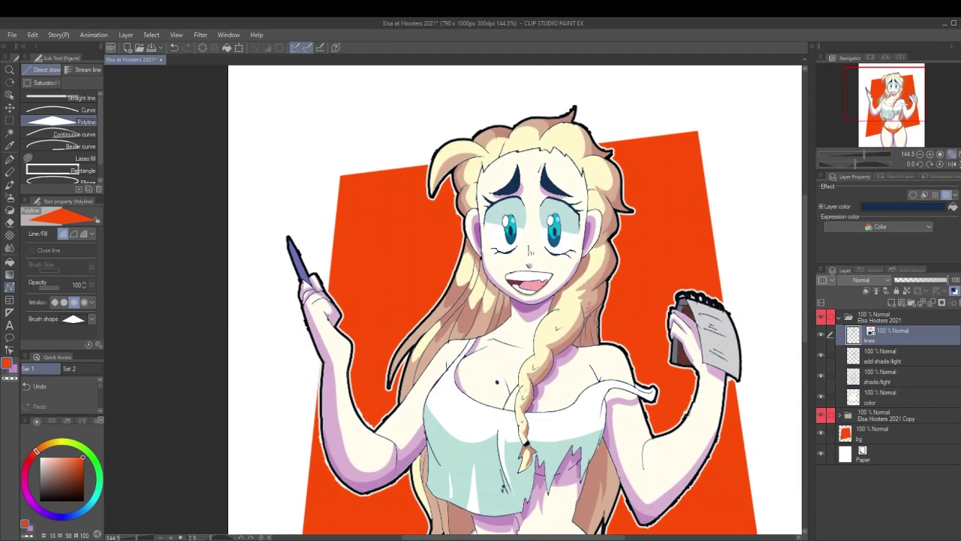
{"action": "scroll", "coordinate": [516, 301], "scroll_direction": "down", "scroll_amount": 2}
{"action": "scroll", "coordinate": [525, 315], "scroll_direction": "up", "scroll_amount": 4}
- Redo the duplicate of the black-edged figure folder and move the copy beneath the original as its white outer outline
{"action": "left_click", "coordinate": [880, 397]}
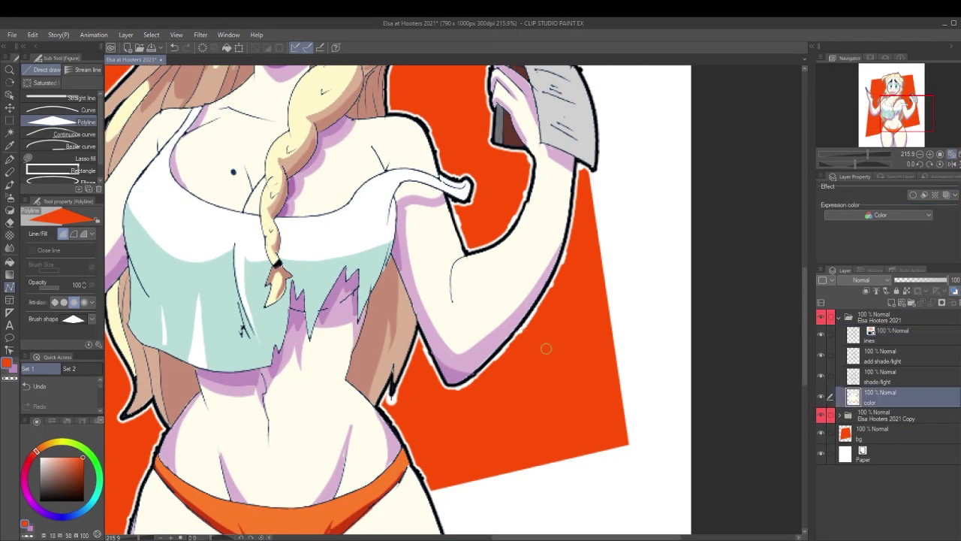
{"action": "scroll", "coordinate": [545, 348], "scroll_direction": "down", "scroll_amount": 2}
{"action": "left_click", "coordinate": [879, 415]}
{"action": "scroll", "coordinate": [525, 316], "scroll_direction": "down", "scroll_amount": 3}
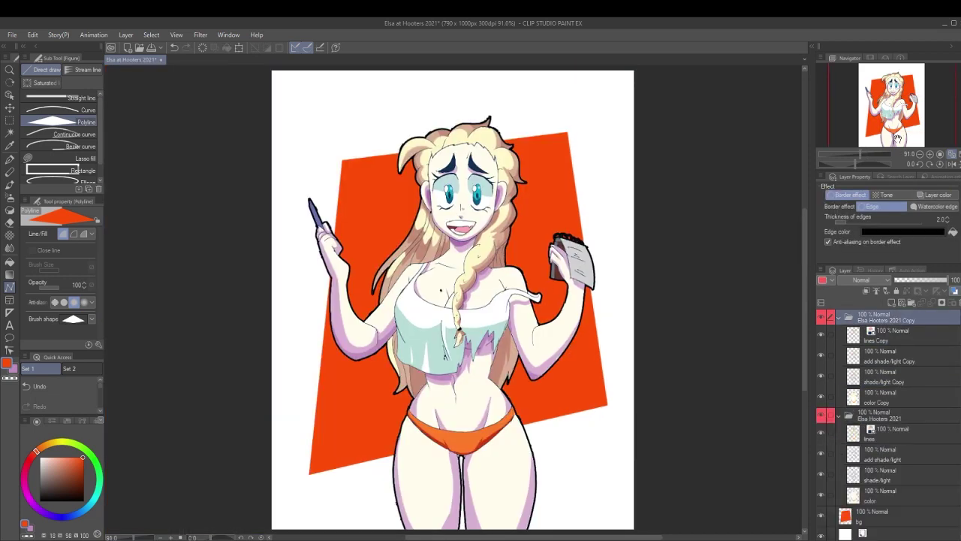
{"action": "left_click_drag", "start_coordinate": [879, 319], "coordinate": [879, 421]}
{"action": "left_click", "coordinate": [826, 332]}
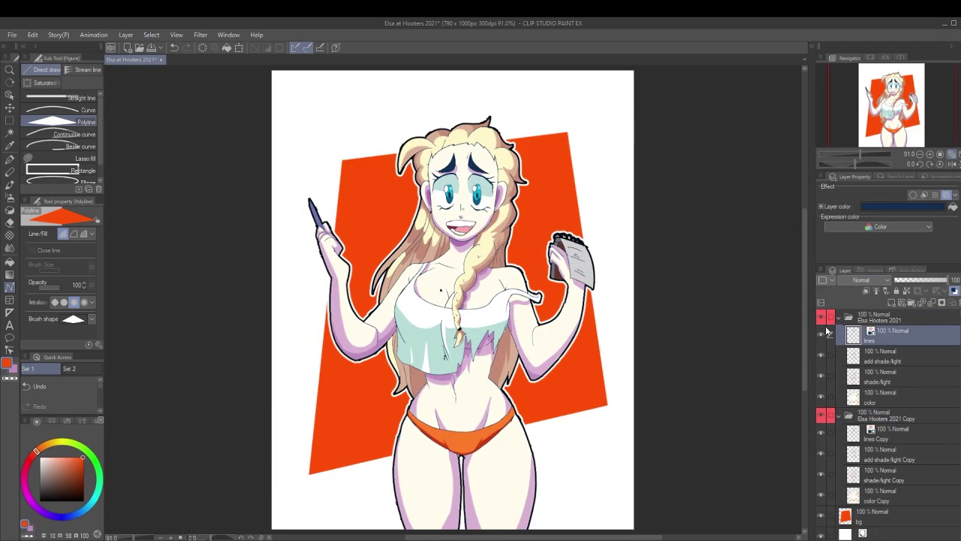
{"action": "scroll", "coordinate": [421, 248], "scroll_direction": "up", "scroll_amount": 5}
{"action": "scroll", "coordinate": [420, 247], "scroll_direction": "down", "scroll_amount": 5}
{"action": "scroll", "coordinate": [564, 365], "scroll_direction": "up", "scroll_amount": 5}
{"action": "scroll", "coordinate": [565, 365], "scroll_direction": "down", "scroll_amount": 5}
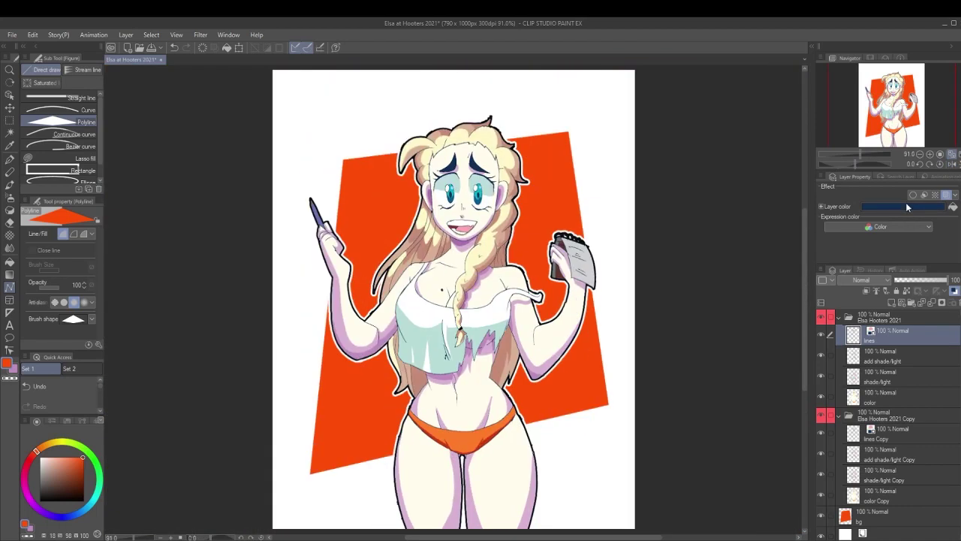
- Try a circular halftone tone at 19.8 LPI on the bg layer beneath a Multiply duplicate of it
{"action": "left_click", "coordinate": [848, 316]}
{"action": "left_click", "coordinate": [849, 332]}
{"action": "left_click", "coordinate": [879, 367]}
{"action": "left_click", "coordinate": [935, 195]}
{"action": "left_click_drag", "start_coordinate": [939, 280], "coordinate": [907, 282]}
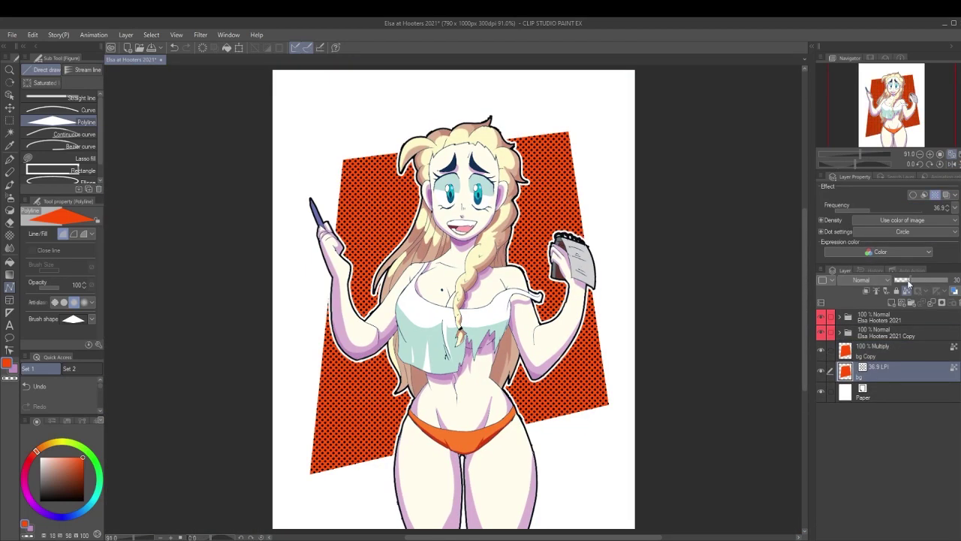
{"action": "left_click_drag", "start_coordinate": [868, 211], "coordinate": [854, 211]}
- Fade the lower part of the orange-red background panel with the Gradient erase tool
{"action": "left_click", "coordinate": [10, 275]}
{"action": "scroll", "coordinate": [453, 301], "scroll_direction": "down", "scroll_amount": 2}
{"action": "left_click", "coordinate": [875, 347]}
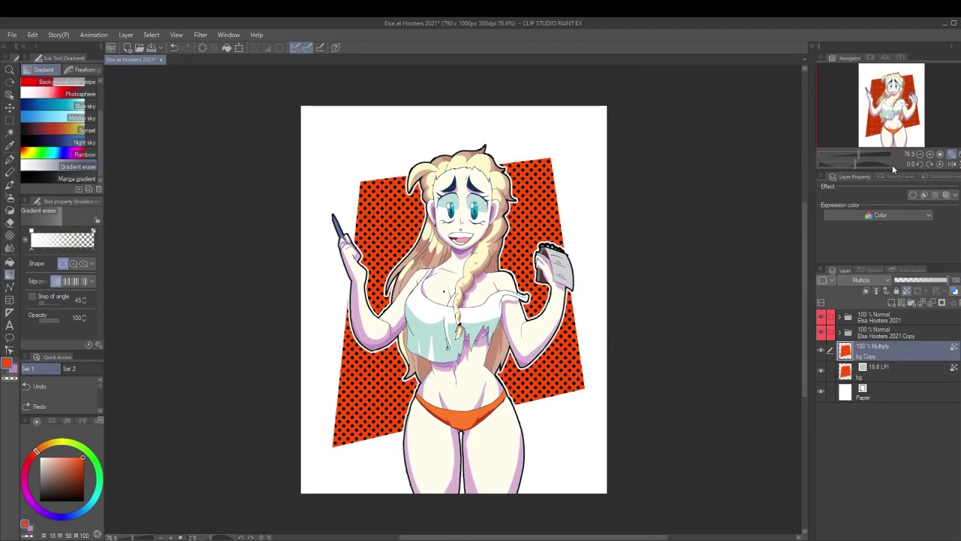
{"action": "left_click_drag", "start_coordinate": [466, 169], "coordinate": [338, 443]}
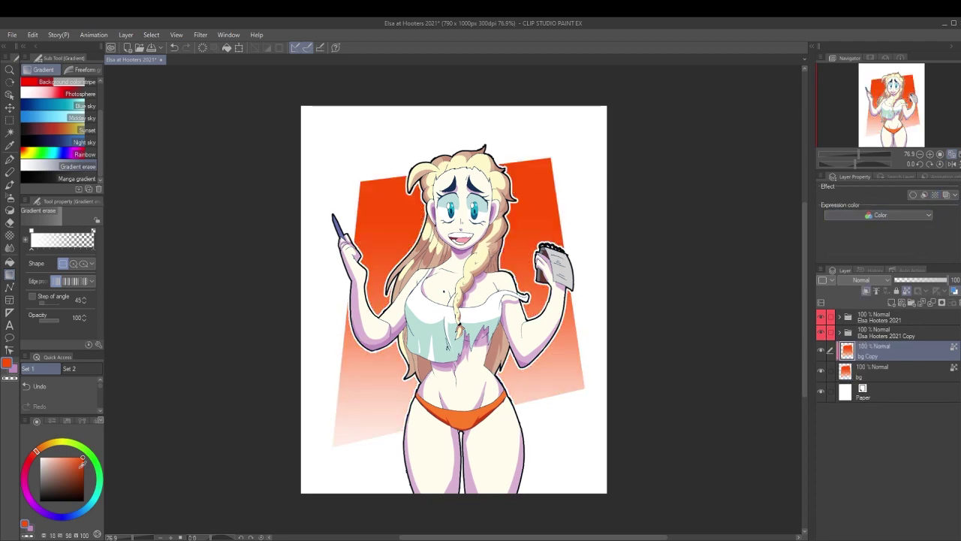
- Paint scattered yellow-orange and dark brown circles over the background panel on the bg Copy layer clipped to bg
{"action": "key", "text": "p"}
{"action": "left_click", "coordinate": [378, 252]}
{"action": "left_click", "coordinate": [72, 457]}
{"action": "left_click", "coordinate": [400, 213]}
{"action": "left_click", "coordinate": [526, 215]}
{"action": "left_click", "coordinate": [364, 368]}
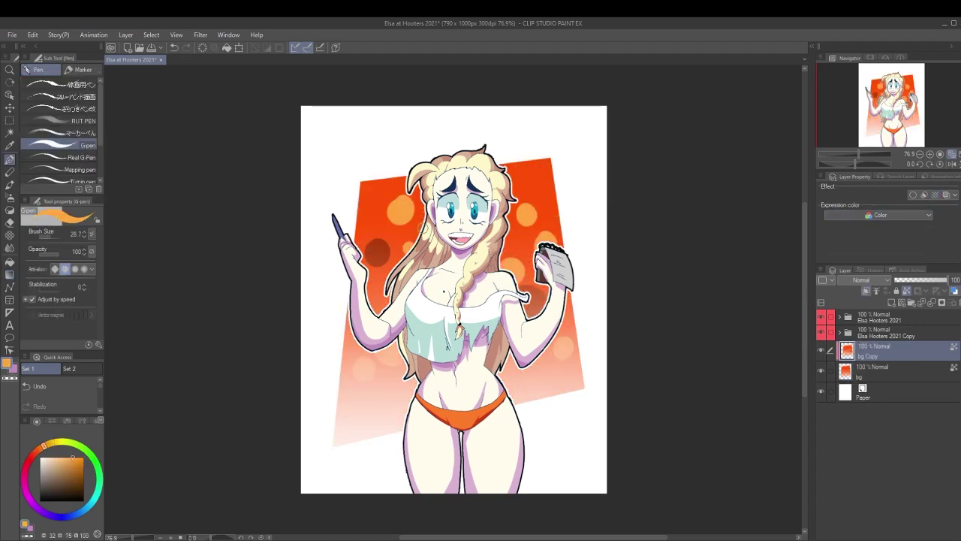
- Create a layer named Hooters above add shade/light and hand-letter HOOTERS in orange across the white top
{"action": "left_click", "coordinate": [839, 317]}
{"action": "left_click", "coordinate": [879, 356]}
{"action": "scroll", "coordinate": [425, 286], "scroll_direction": "up", "scroll_amount": 3}
{"action": "left_click_drag", "start_coordinate": [398, 354], "coordinate": [399, 318]}
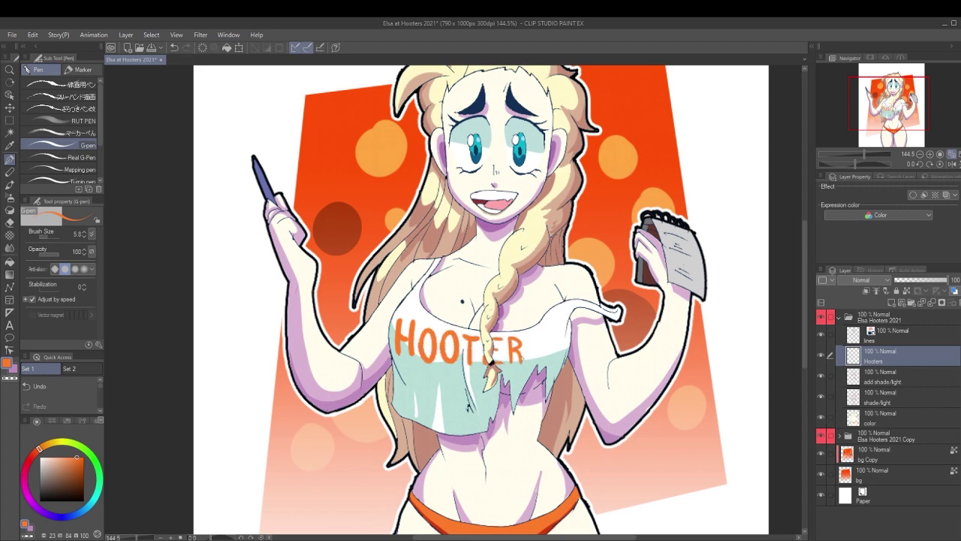
{"action": "left_click_drag", "start_coordinate": [549, 339], "coordinate": [535, 367]}
{"action": "scroll", "coordinate": [480, 301], "scroll_direction": "down", "scroll_amount": 3}
{"action": "scroll", "coordinate": [481, 300], "scroll_direction": "up", "scroll_amount": 2}
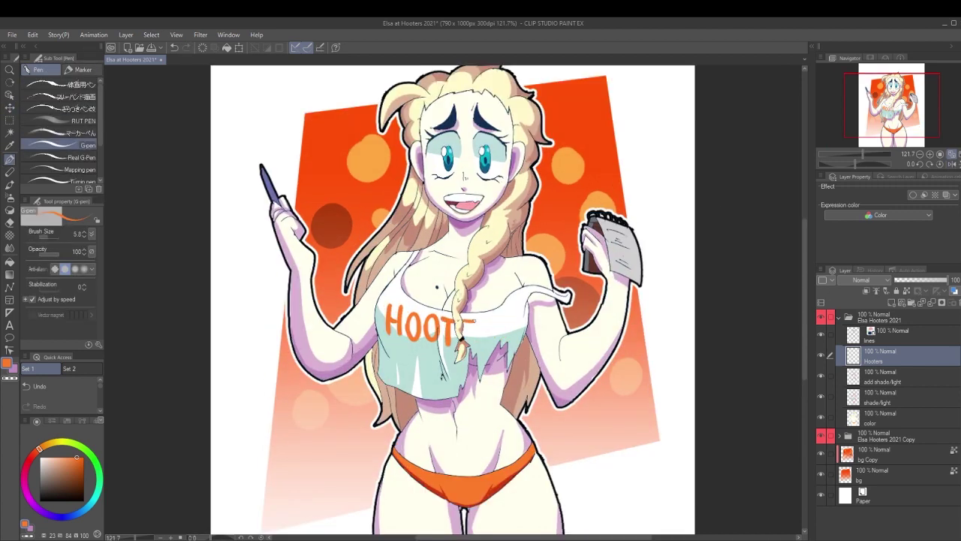
- Widen the canvas to 1386 x 1000 px and place the elsa_works_at_hooters 2016 picture beside the new drawing with black dividing bars
{"action": "left_click", "coordinate": [951, 155]}
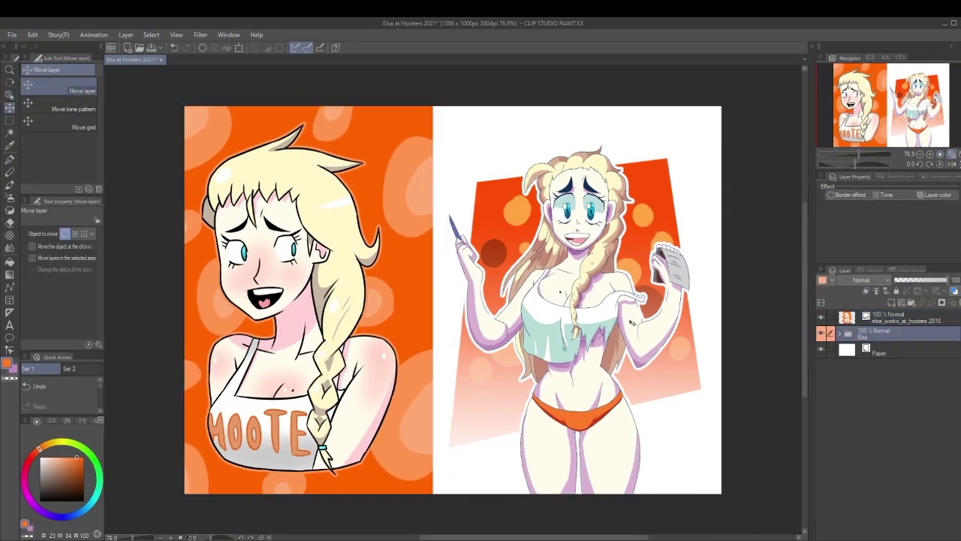
{"action": "left_click", "coordinate": [866, 332]}
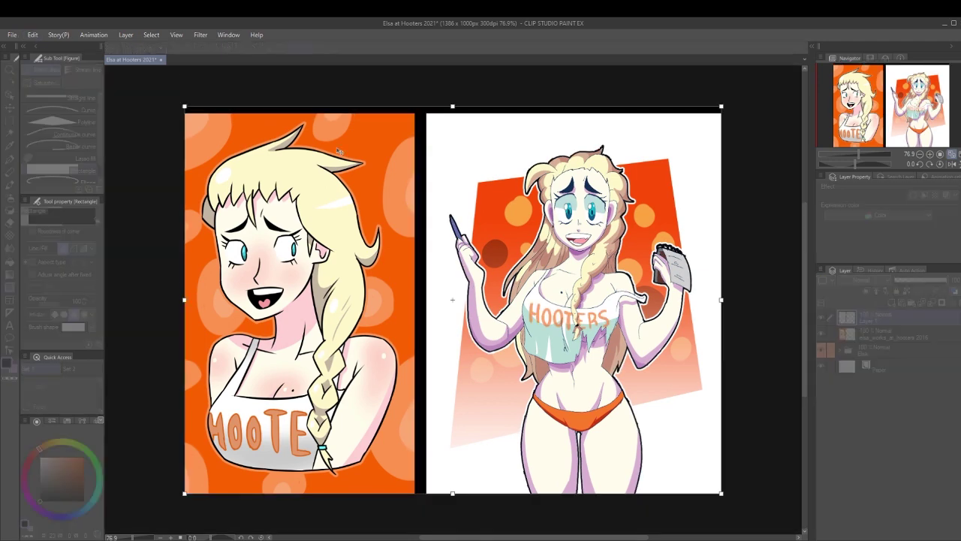
- Extend the canvas height to 1088 px and hand-letter 2016 above the old picture and 2021 above the new one in black
{"action": "key", "text": "p"}
{"action": "left_click_drag", "start_coordinate": [221, 96], "coordinate": [278, 114]}
{"action": "left_click_drag", "start_coordinate": [470, 96], "coordinate": [527, 117]}
{"action": "scroll", "coordinate": [453, 301], "scroll_direction": "up", "scroll_amount": 1}
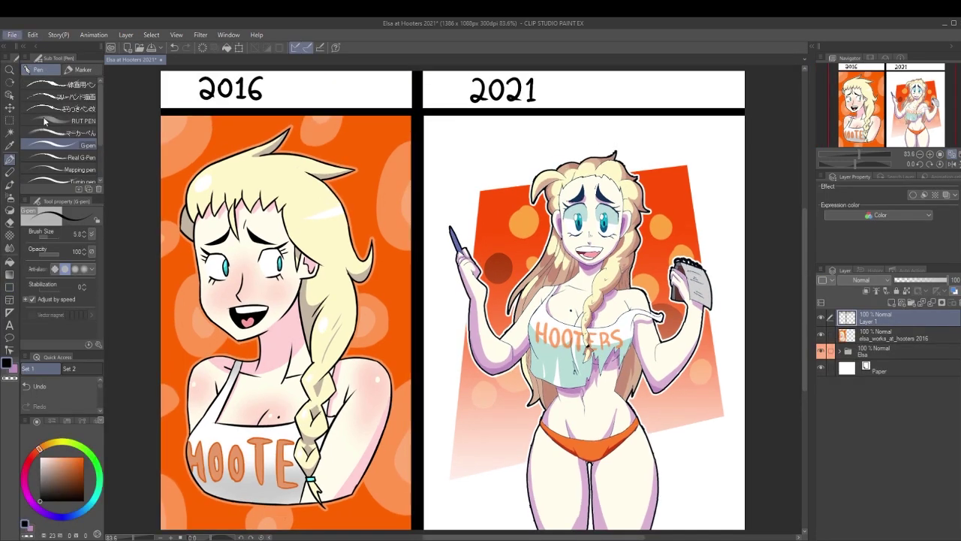